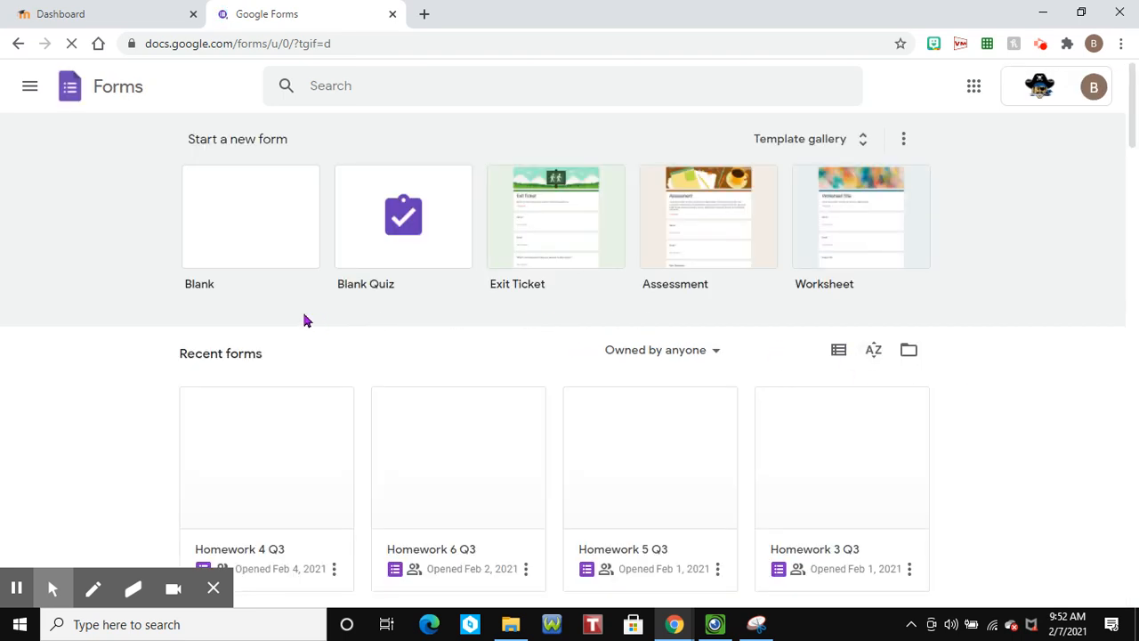
Create a blank form, title it "Homework 5 Q3", and use the same name for the form file
left_click(250, 230)
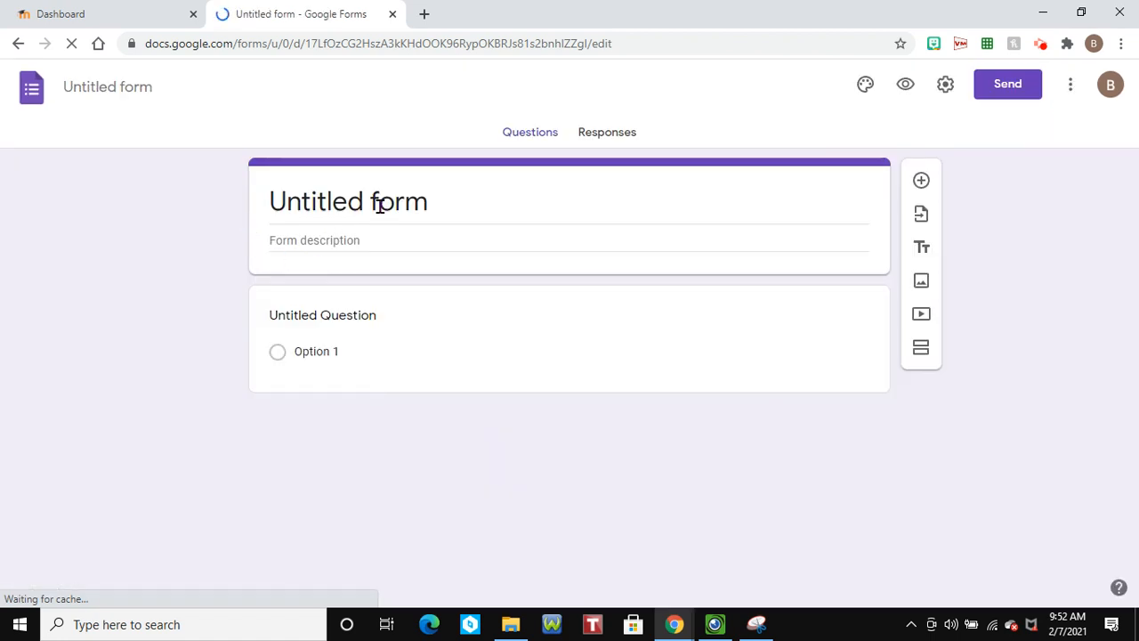
left_click(449, 202)
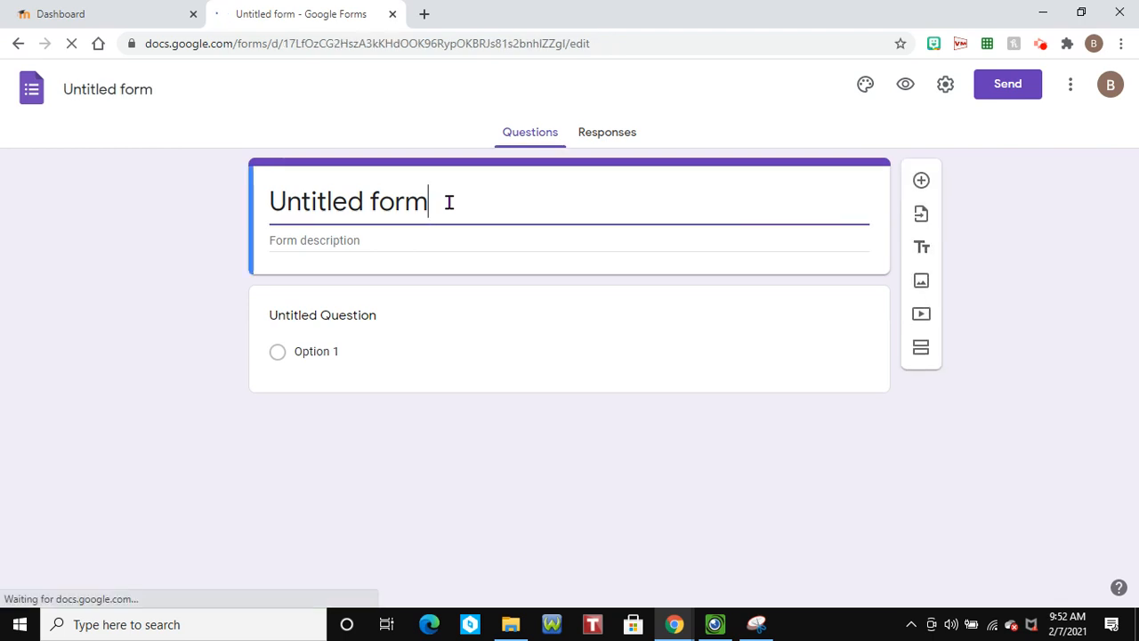
left_click_drag(448, 201, 269, 221)
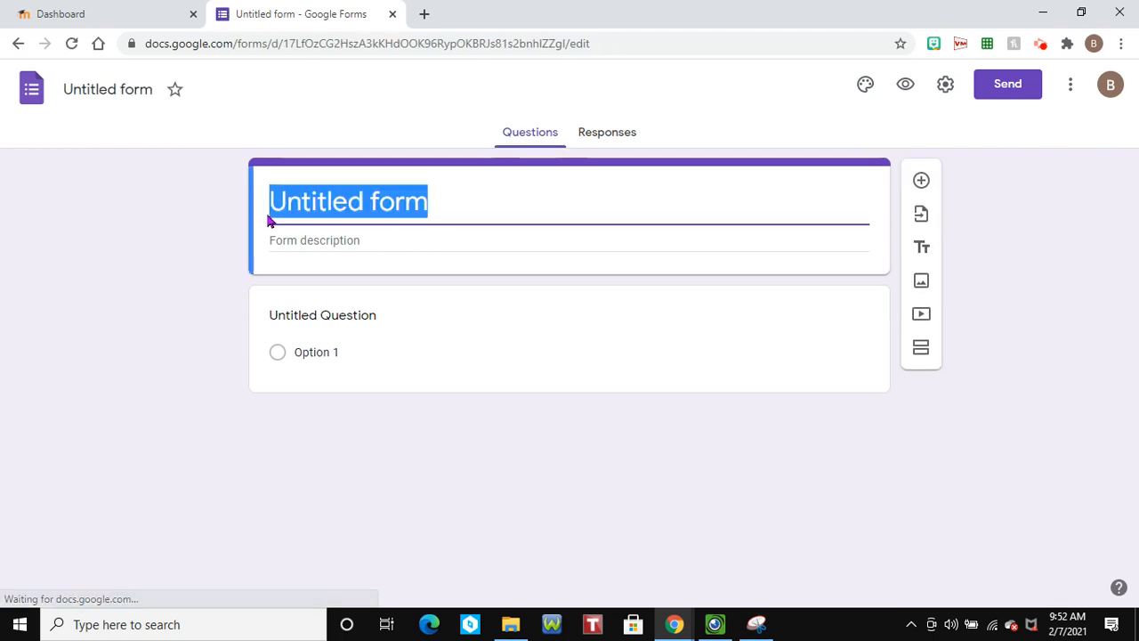
type("Homewor")
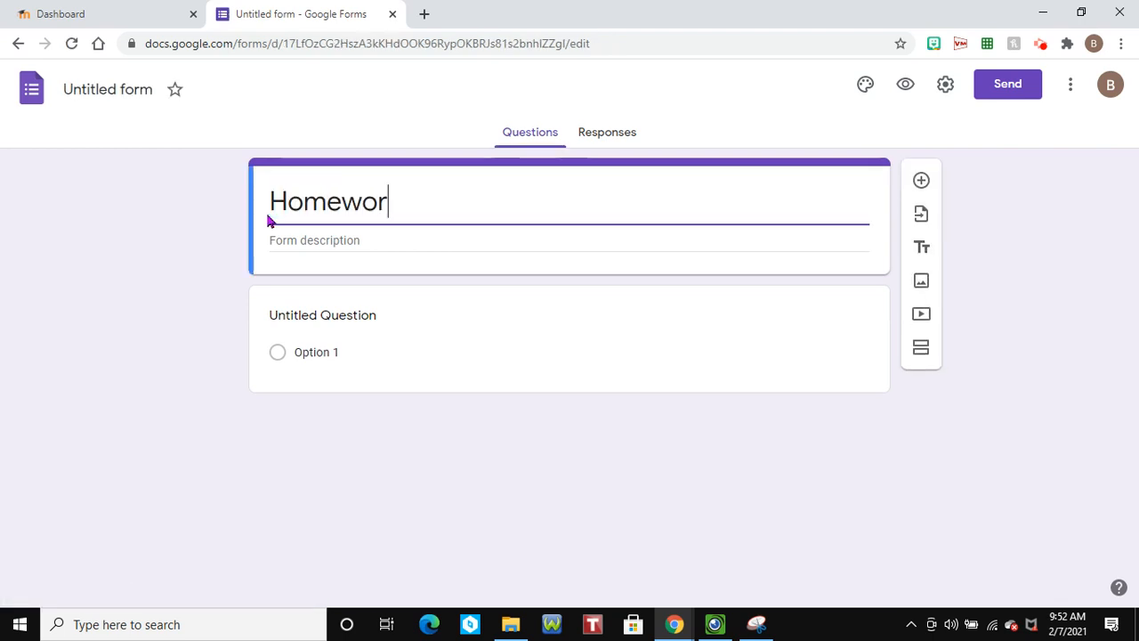
type("k 5 Q#")
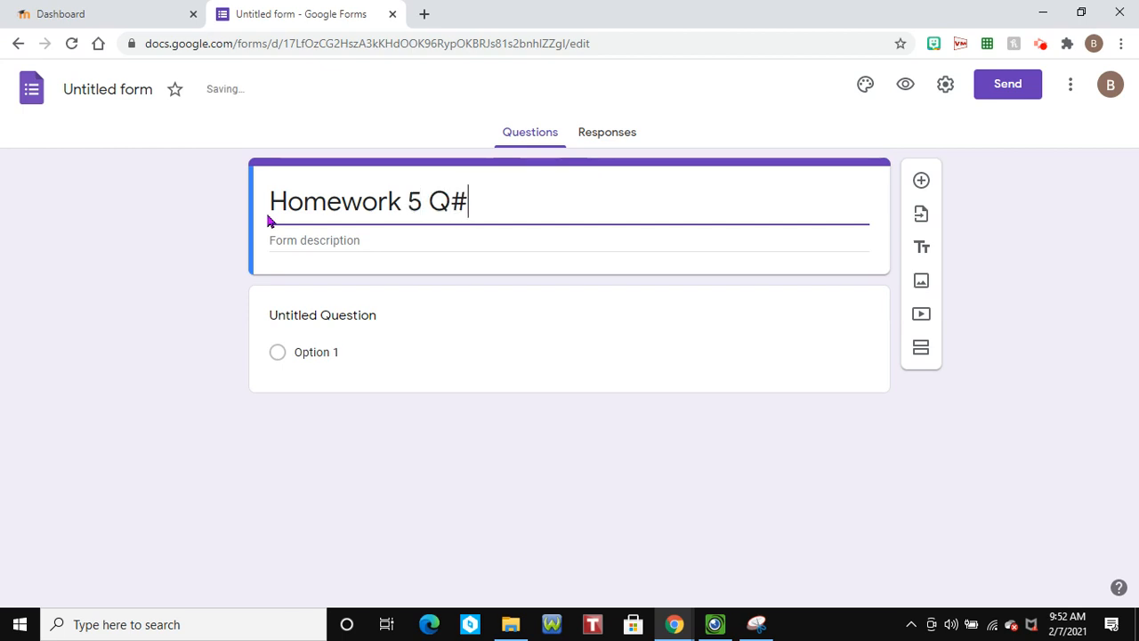
key("BackSpace")
type("3")
left_click(105, 93)
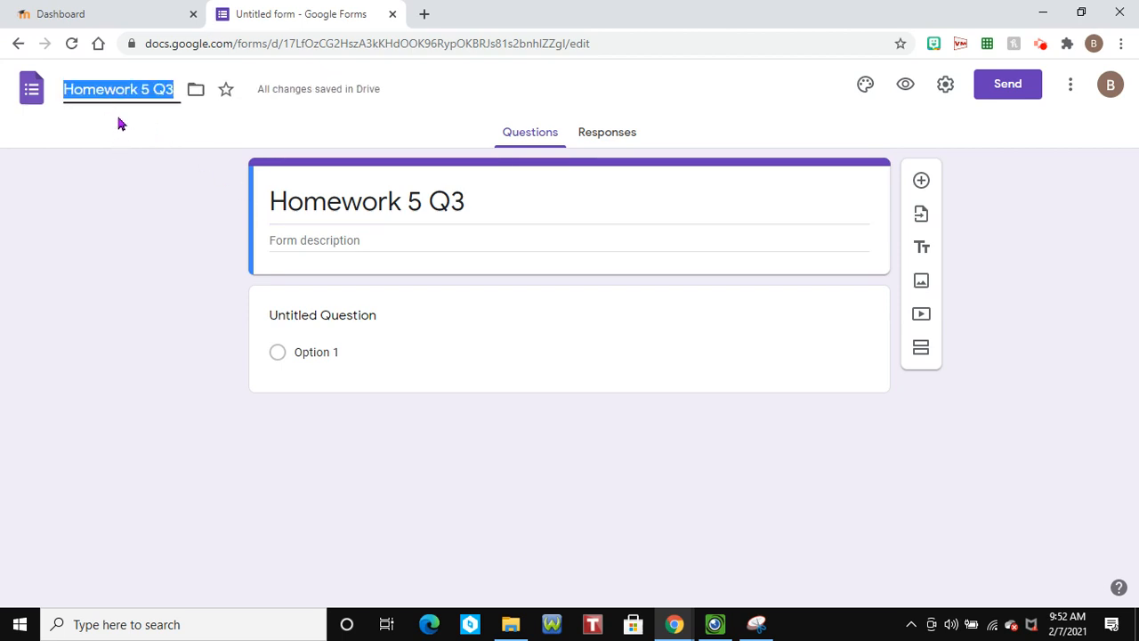
Enter "Answer all questions" as the form description
left_click(421, 245)
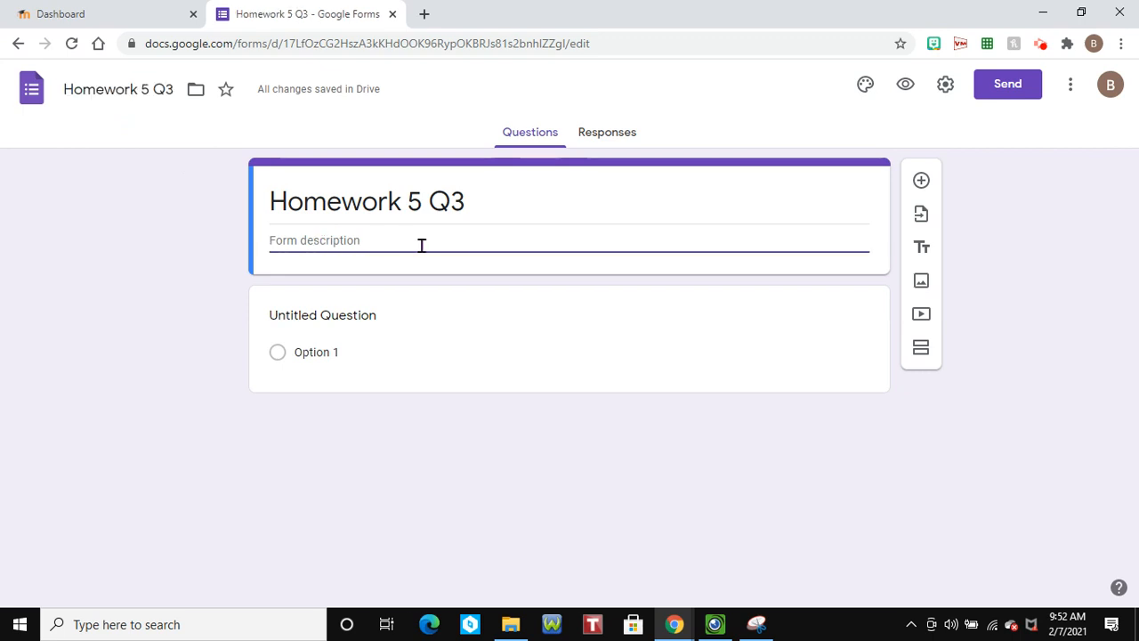
type("Answ")
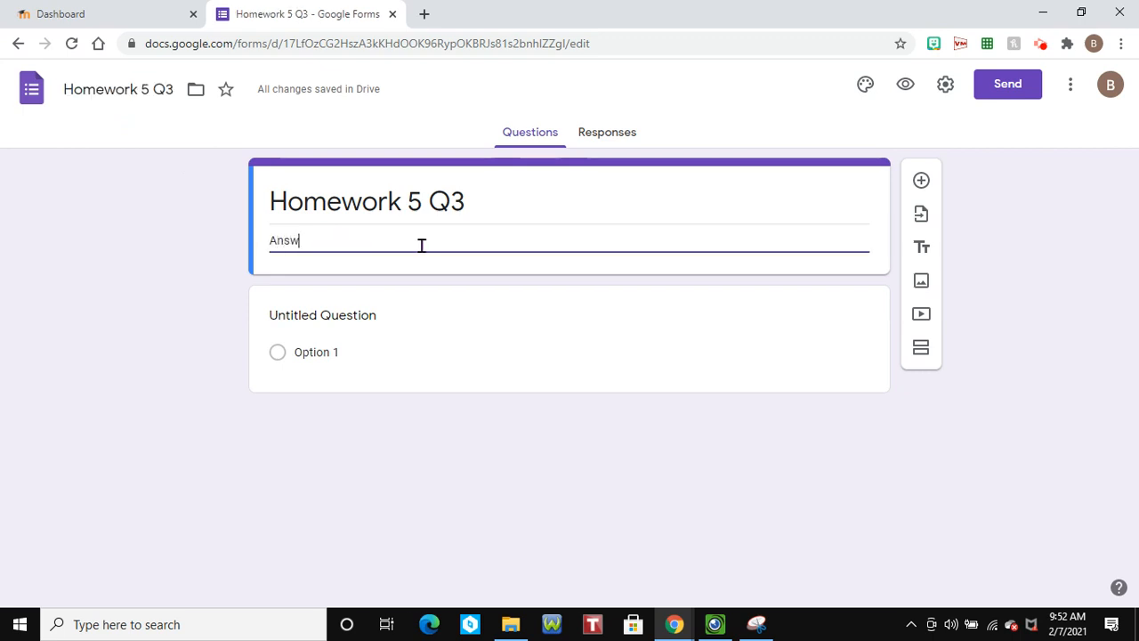
type("er all questions")
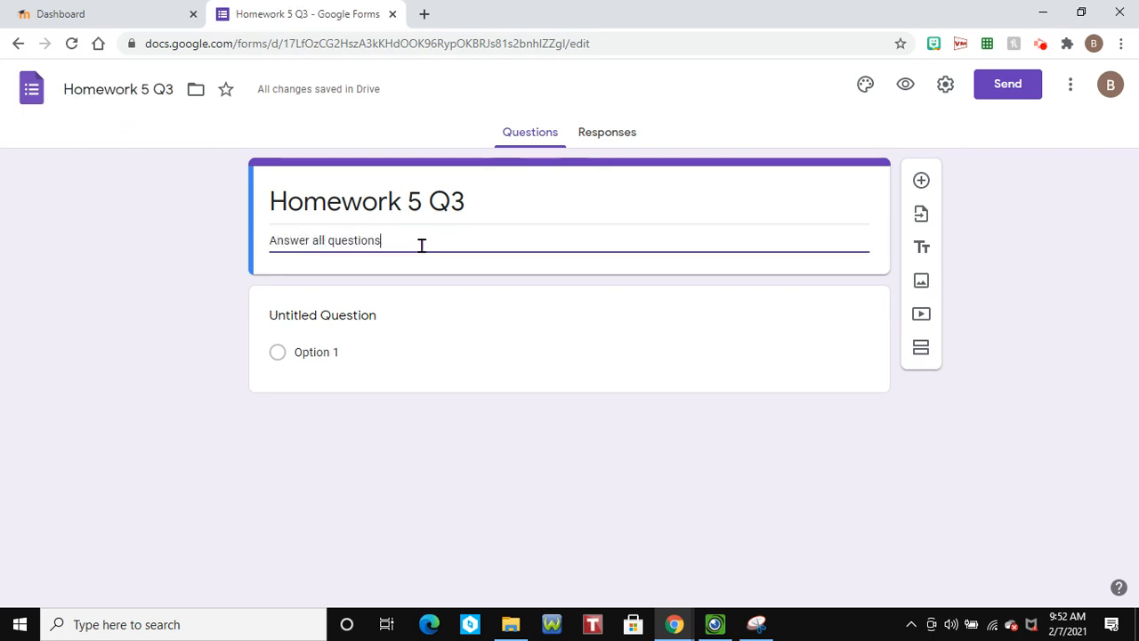
Set the first question's text to "Find the constant of proportionality for this table?"
left_click(345, 319)
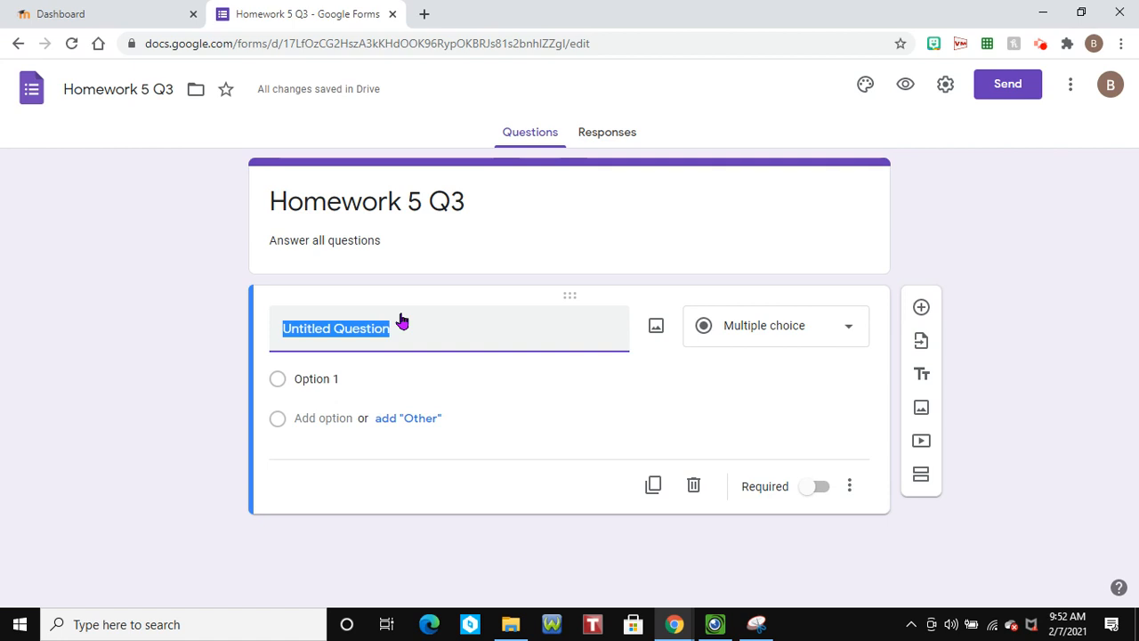
type("Find the cont")
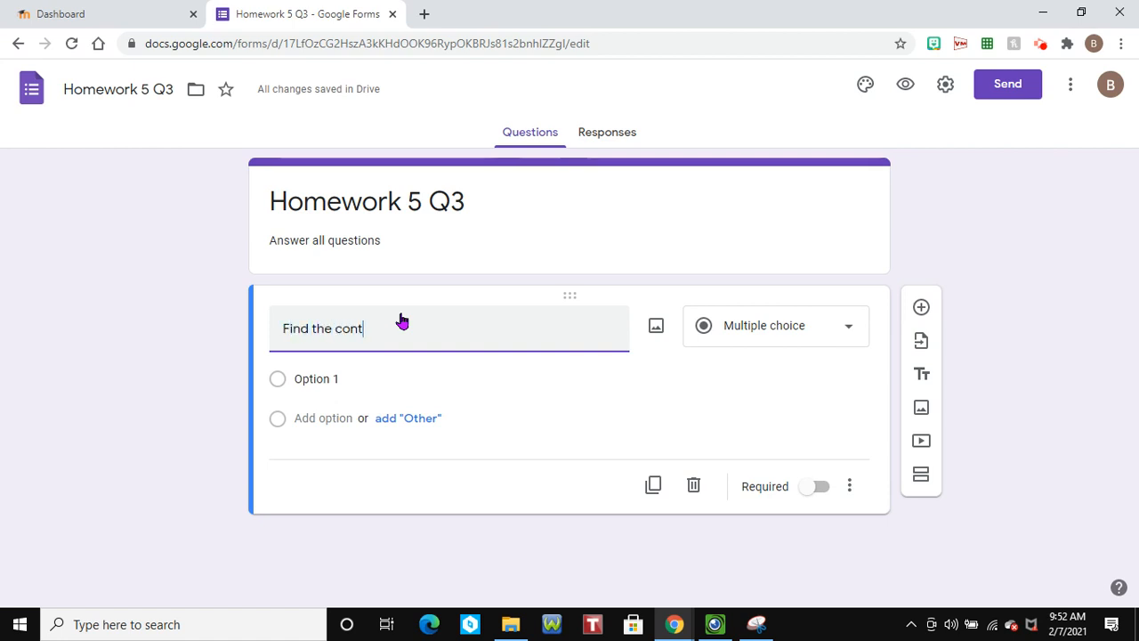
type("tnat")
key("BackSpace")
key("BackSpace")
key("BackSpace")
key("BackSpace")
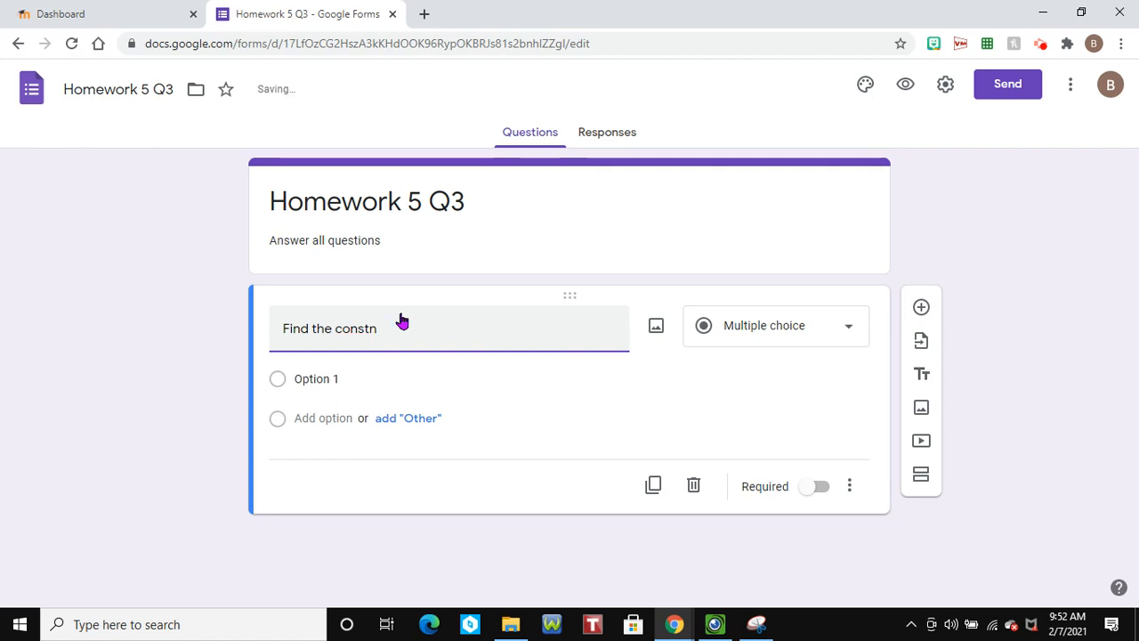
type("ant of prop")
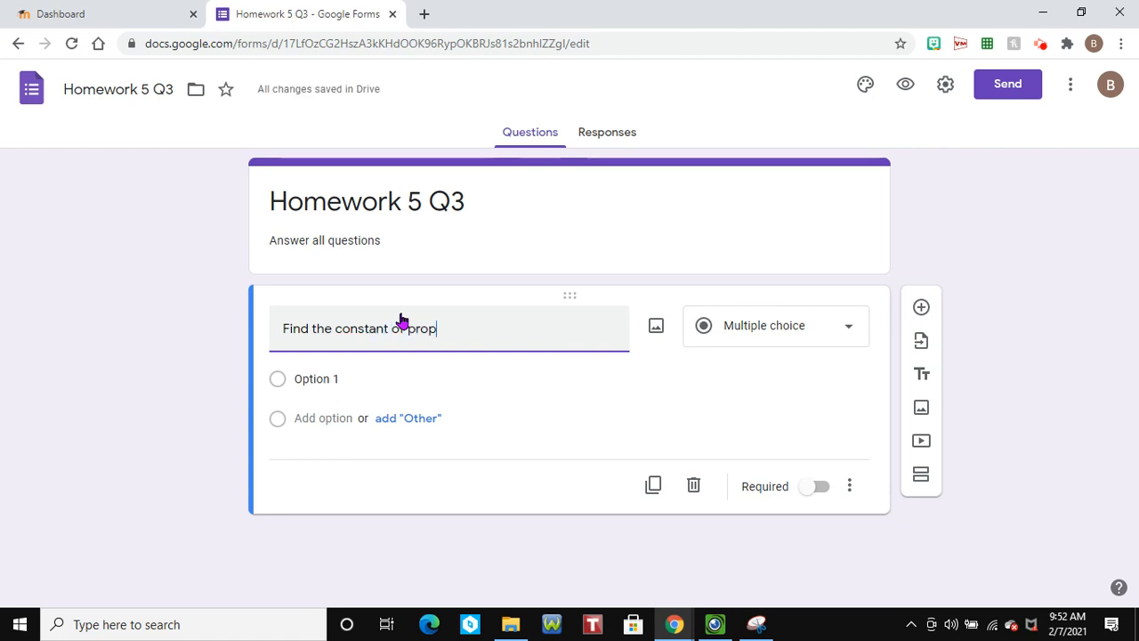
type("ortionality")
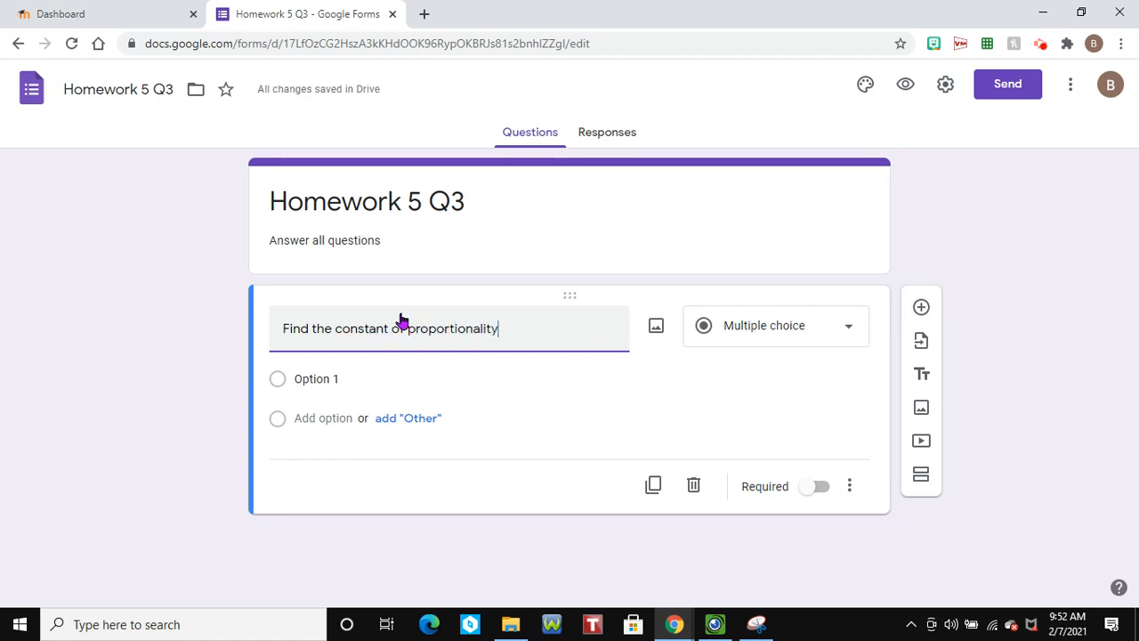
type(" for this tabl")
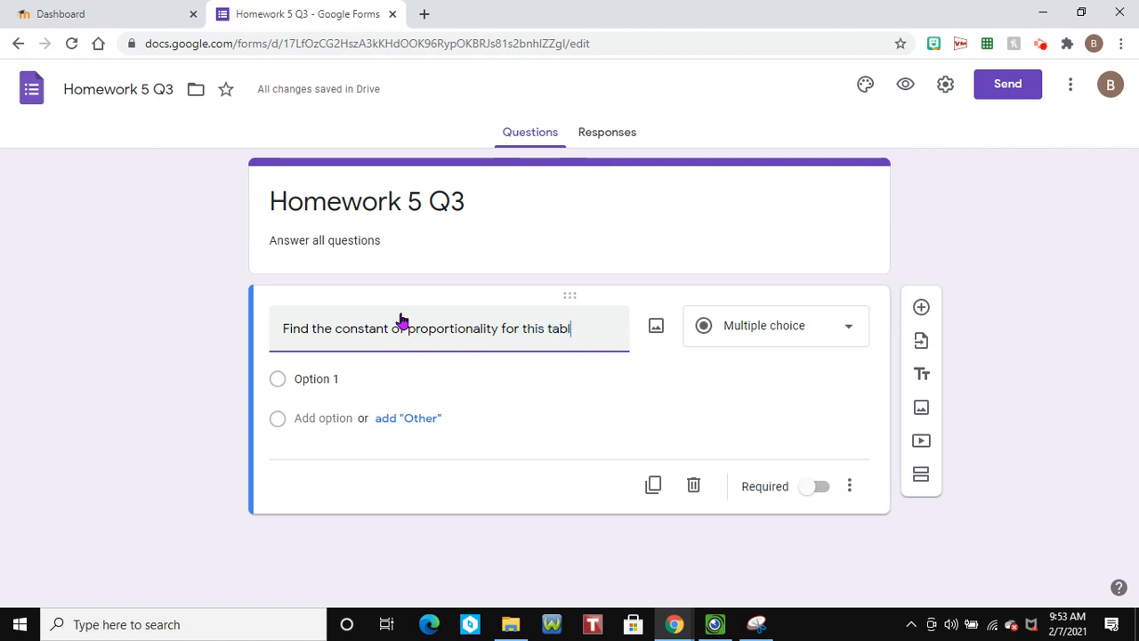
type("e?")
Upload prop 1.PNG from the snips folder inside the desktop's 20-21 School YEar folder as the first question's image
left_click(656, 326)
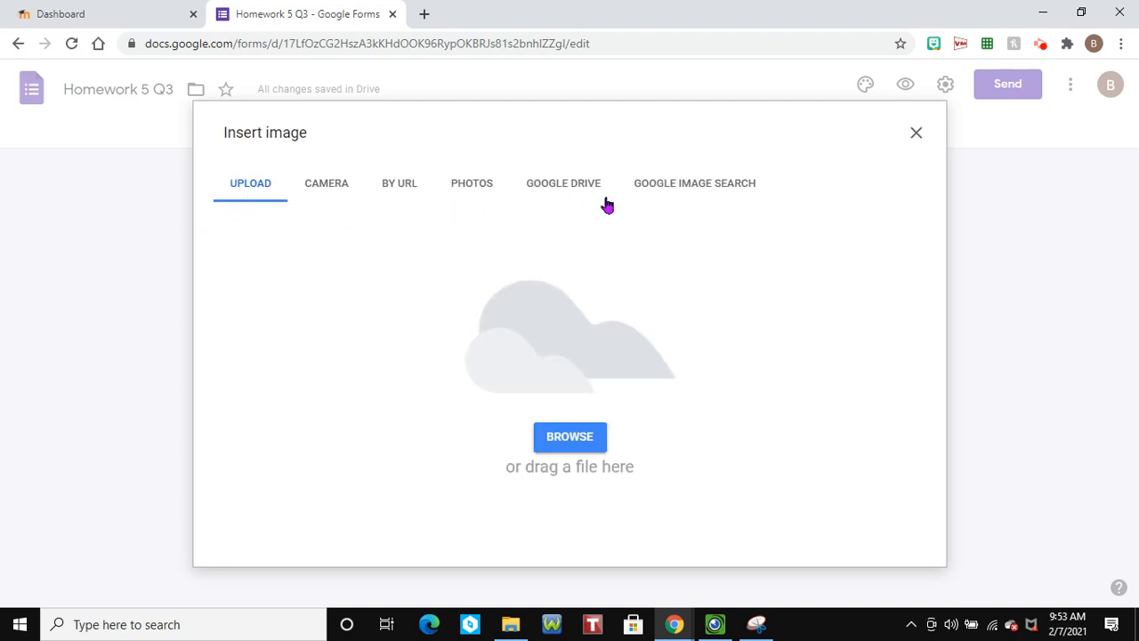
left_click(563, 434)
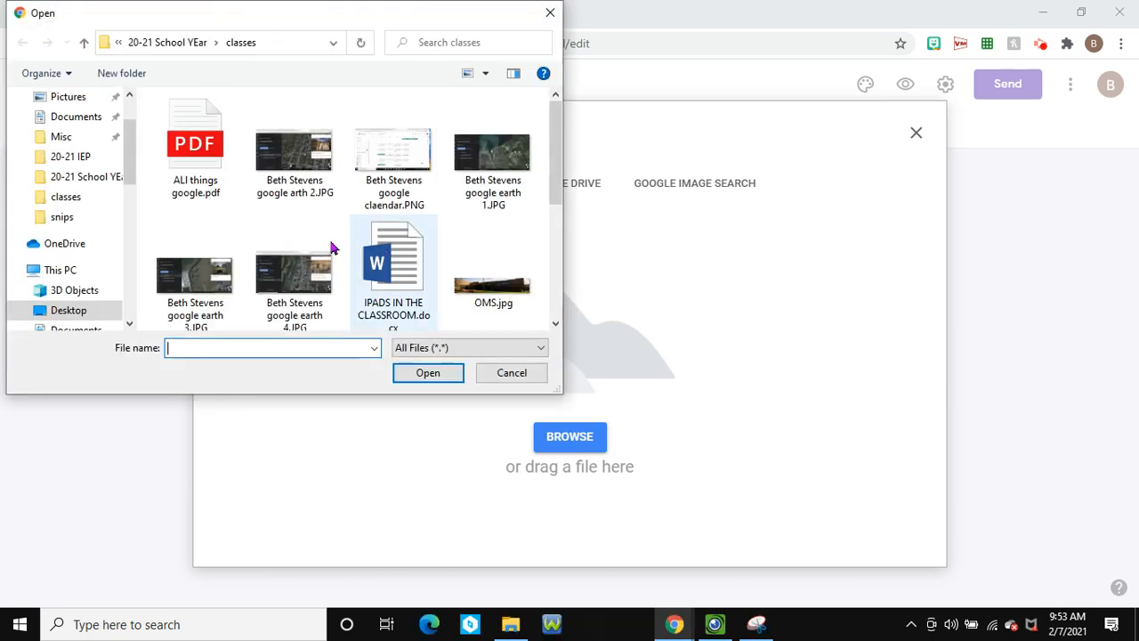
scroll(119, 187, "down", 1)
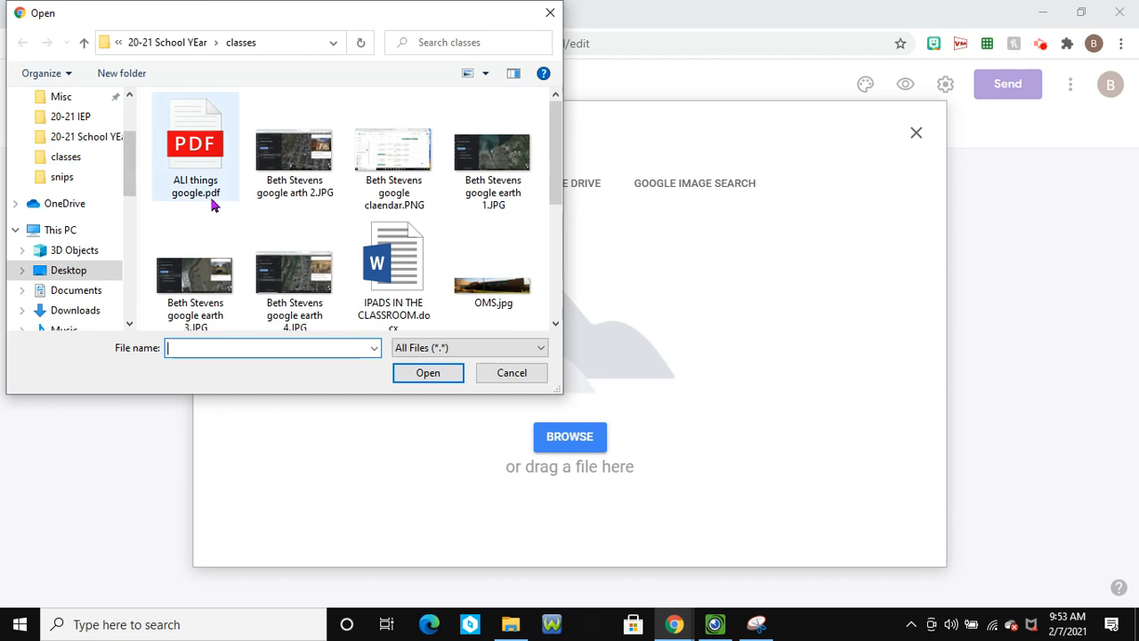
scroll(212, 205, "down", 3)
scroll(103, 214, "up", 3)
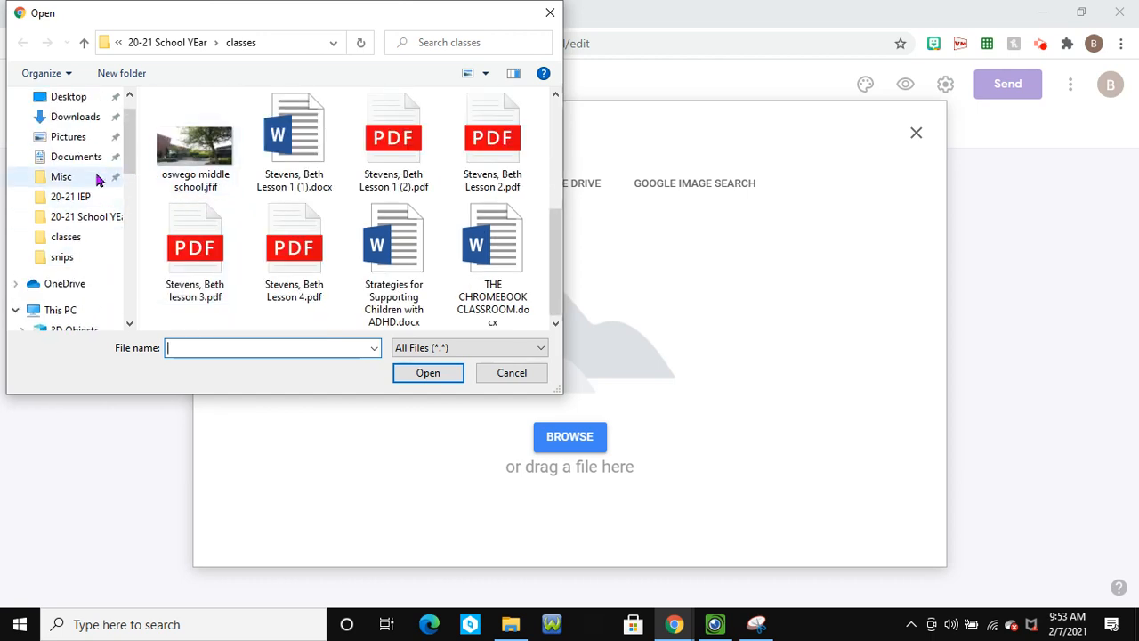
left_click(80, 132)
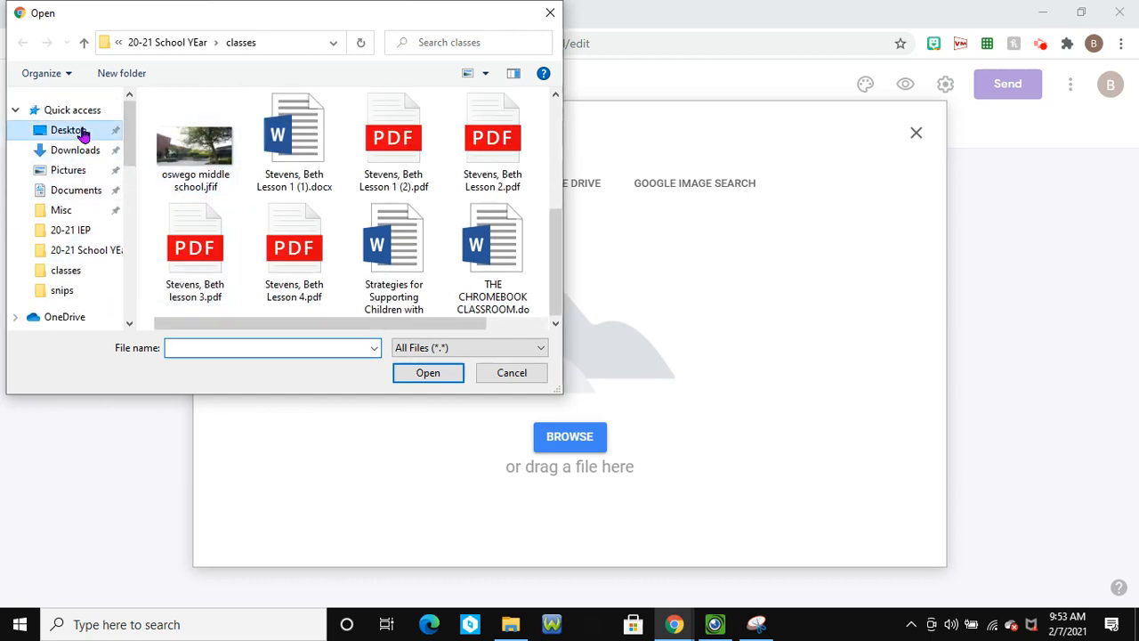
double_click(218, 125)
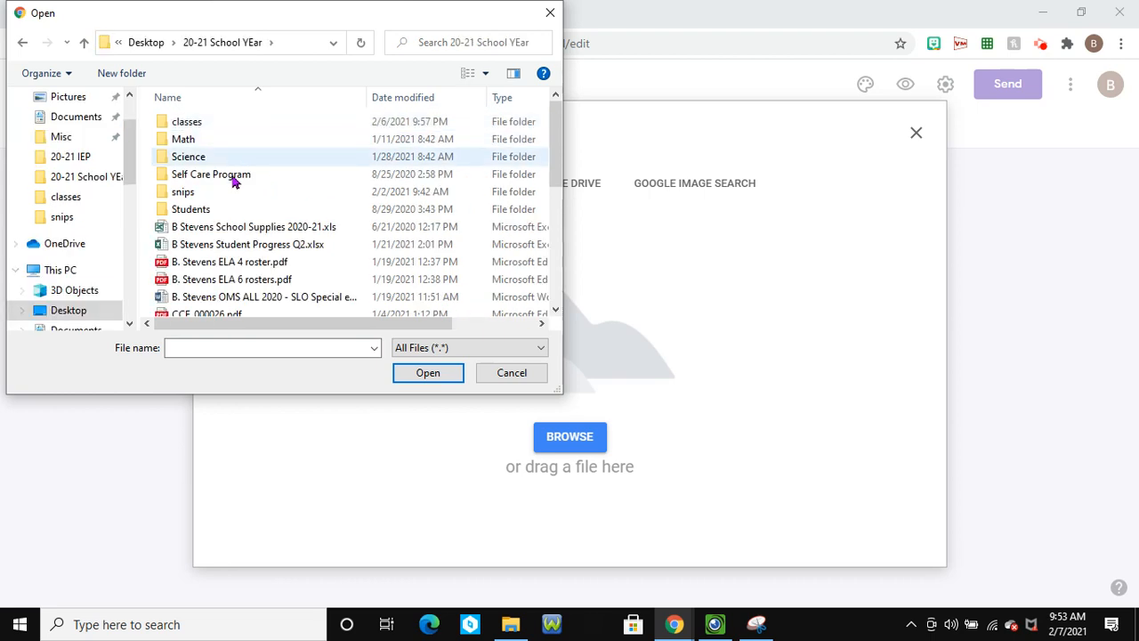
double_click(223, 189)
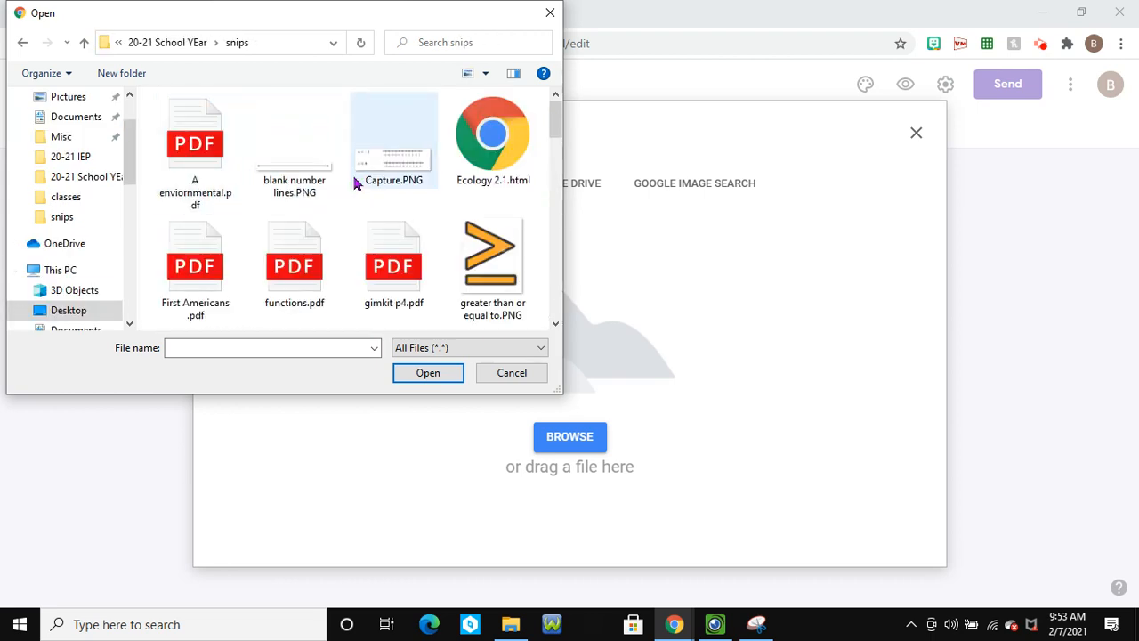
scroll(354, 183, "down", 3)
scroll(387, 195, "down", 2)
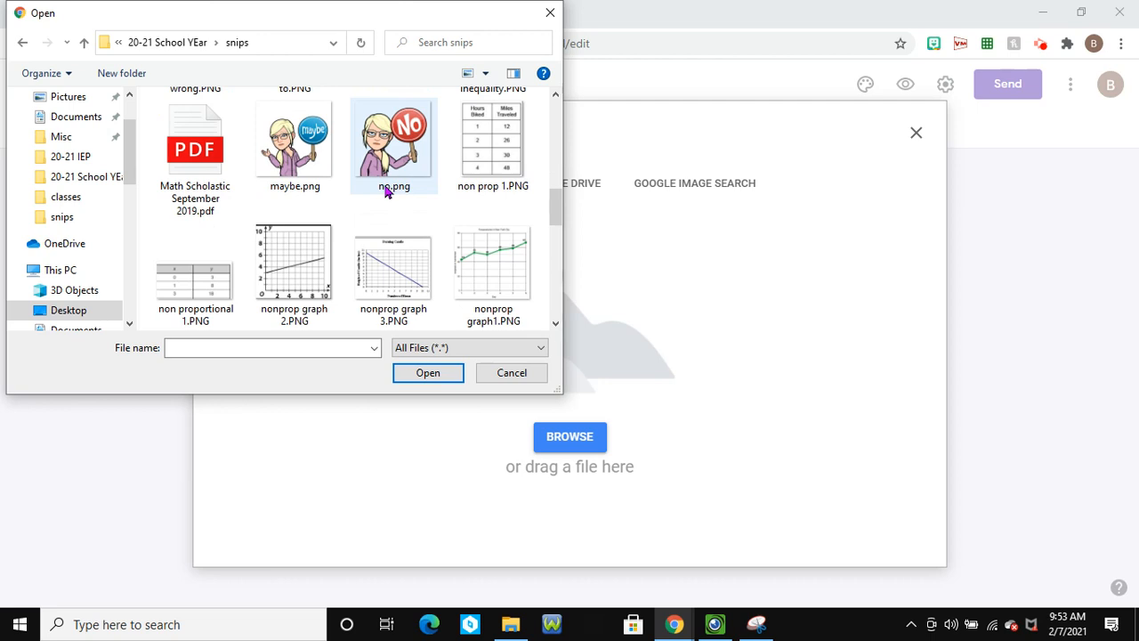
scroll(386, 192, "down", 1)
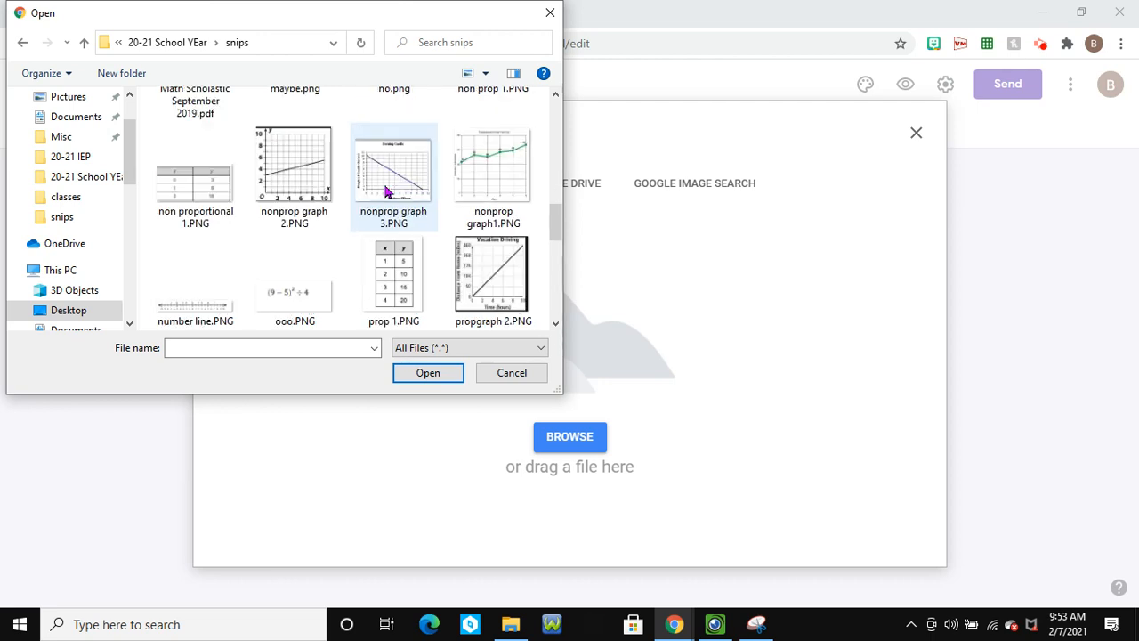
left_click(405, 326)
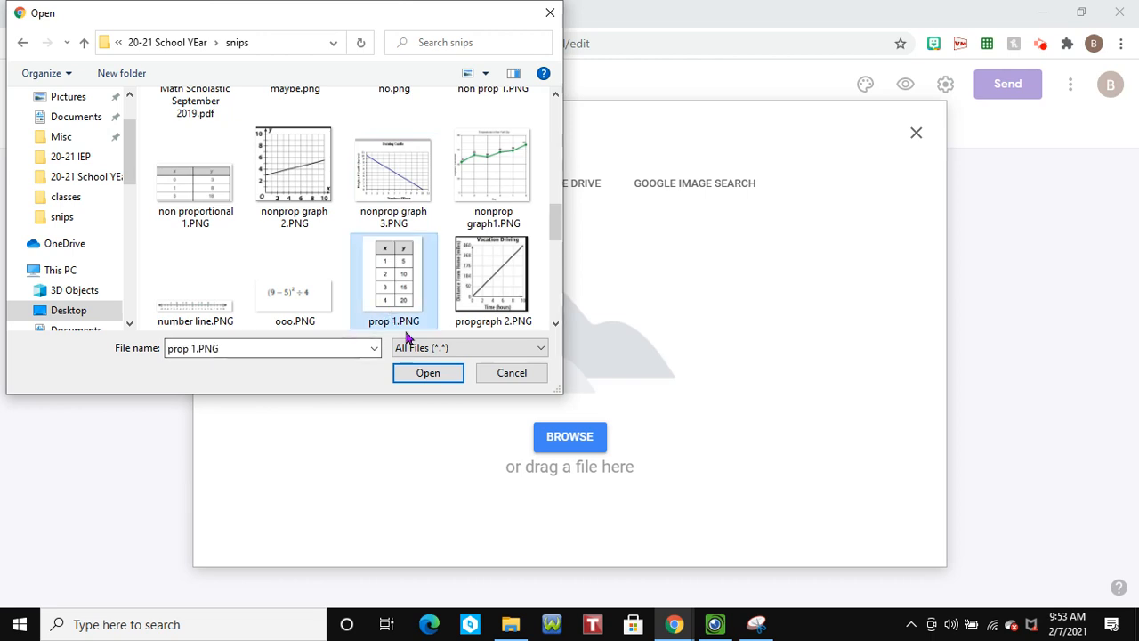
left_click(427, 379)
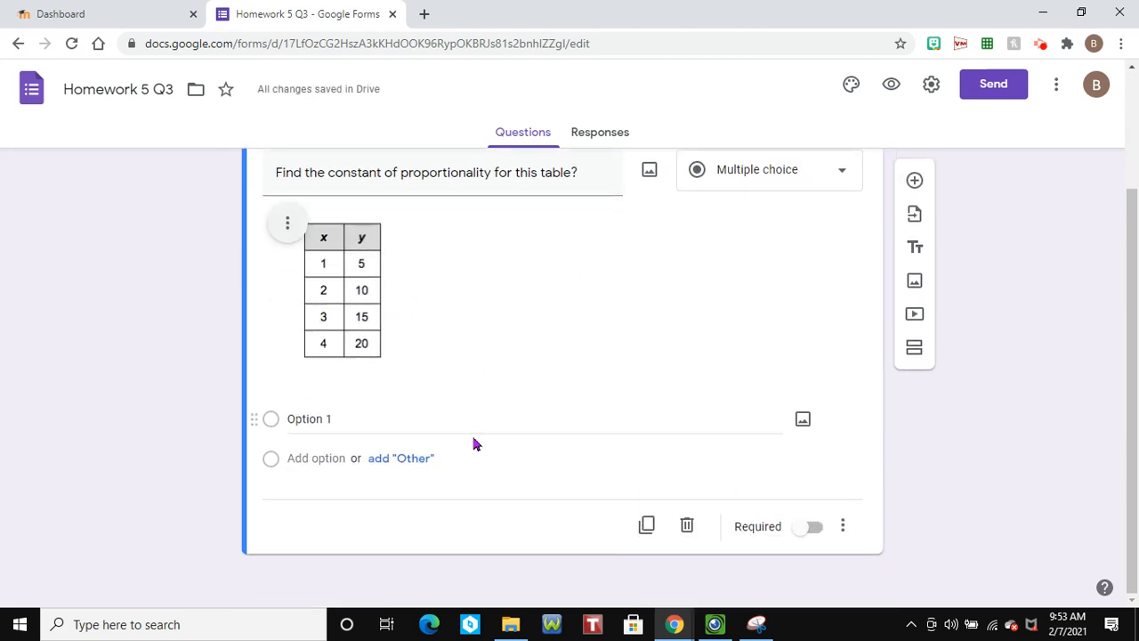
Give the table question the answer options 5, 1 and 15, and make it required
left_click(356, 409)
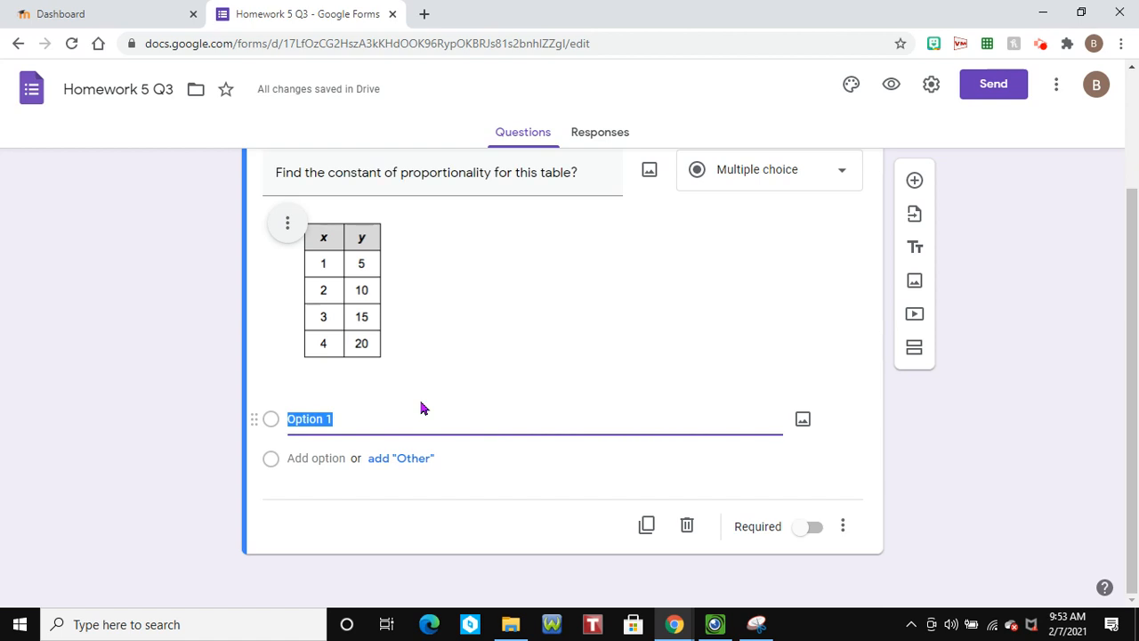
type("5")
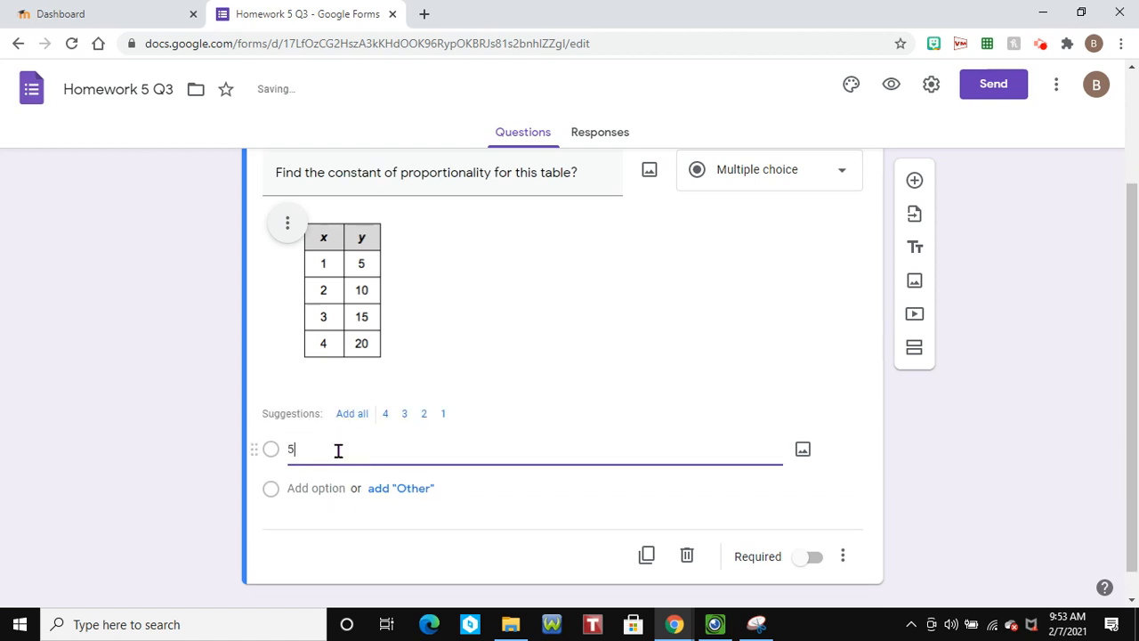
left_click(341, 487)
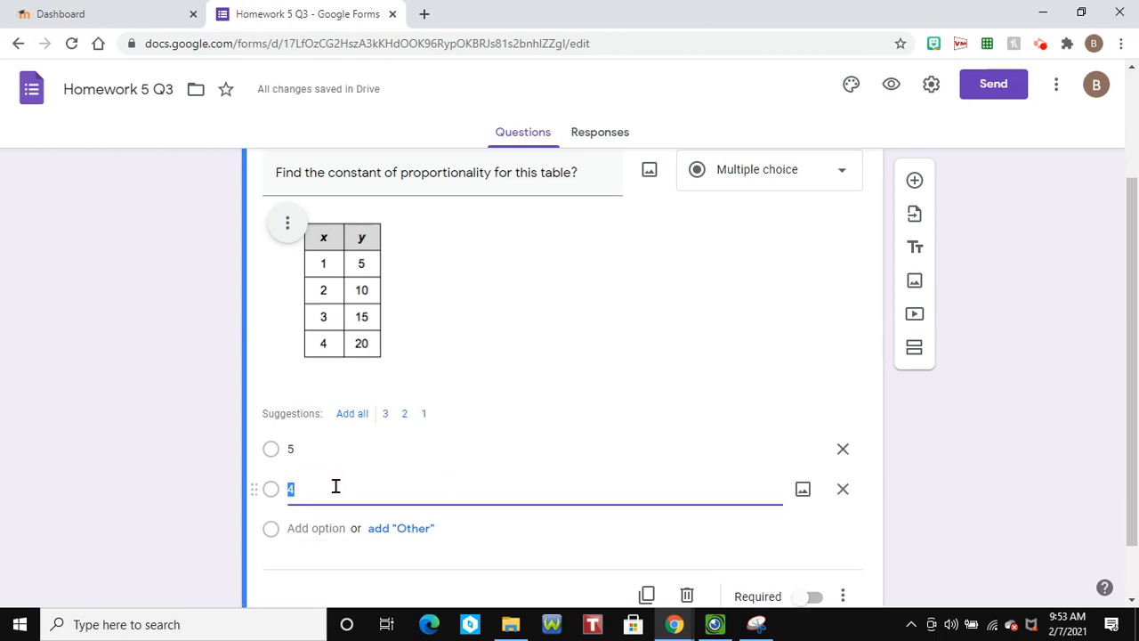
left_click(315, 527)
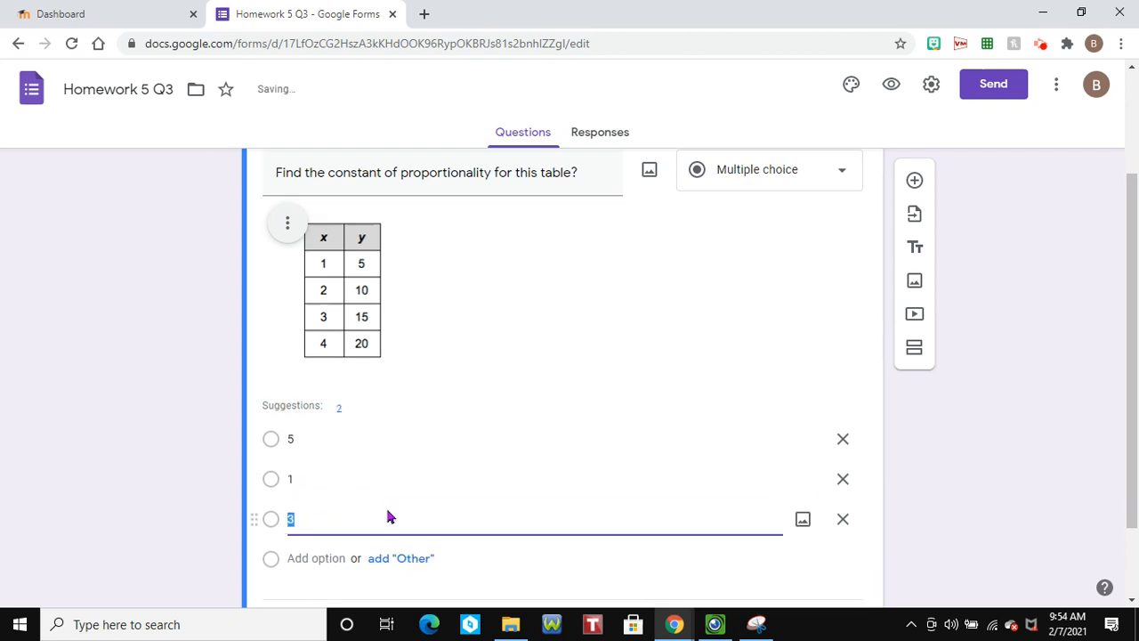
type("15")
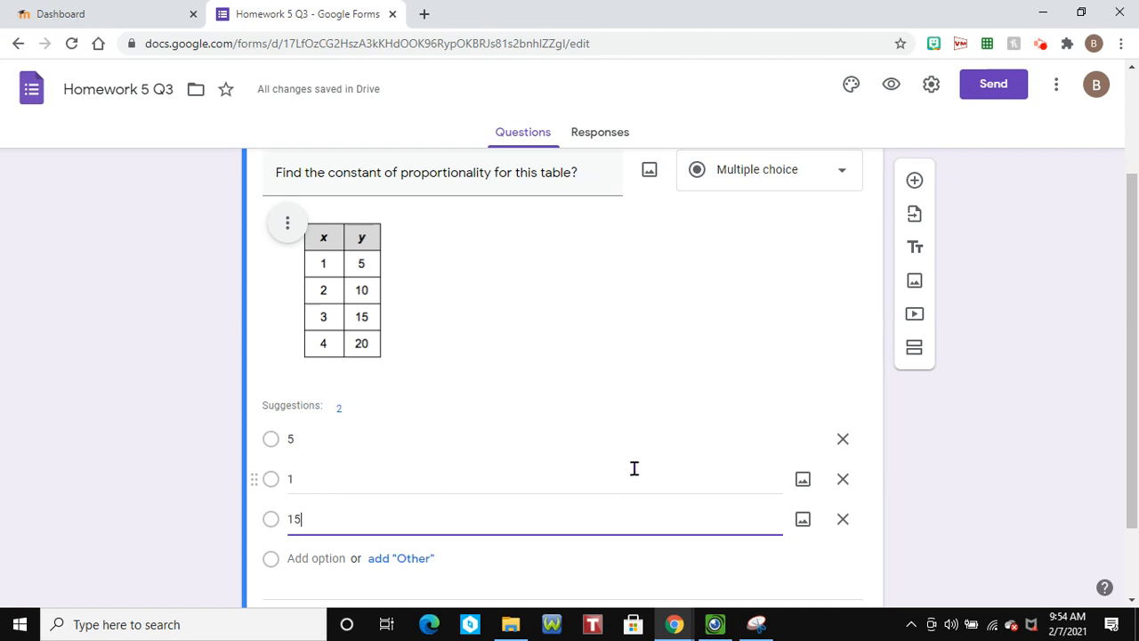
scroll(775, 525, "down", 1)
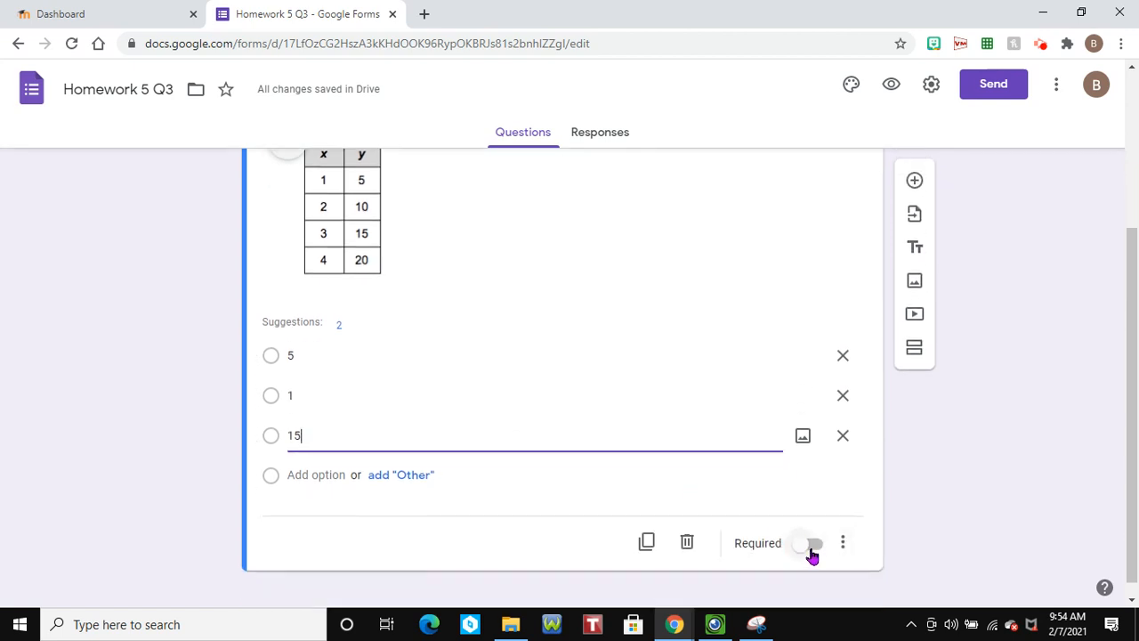
left_click(812, 545)
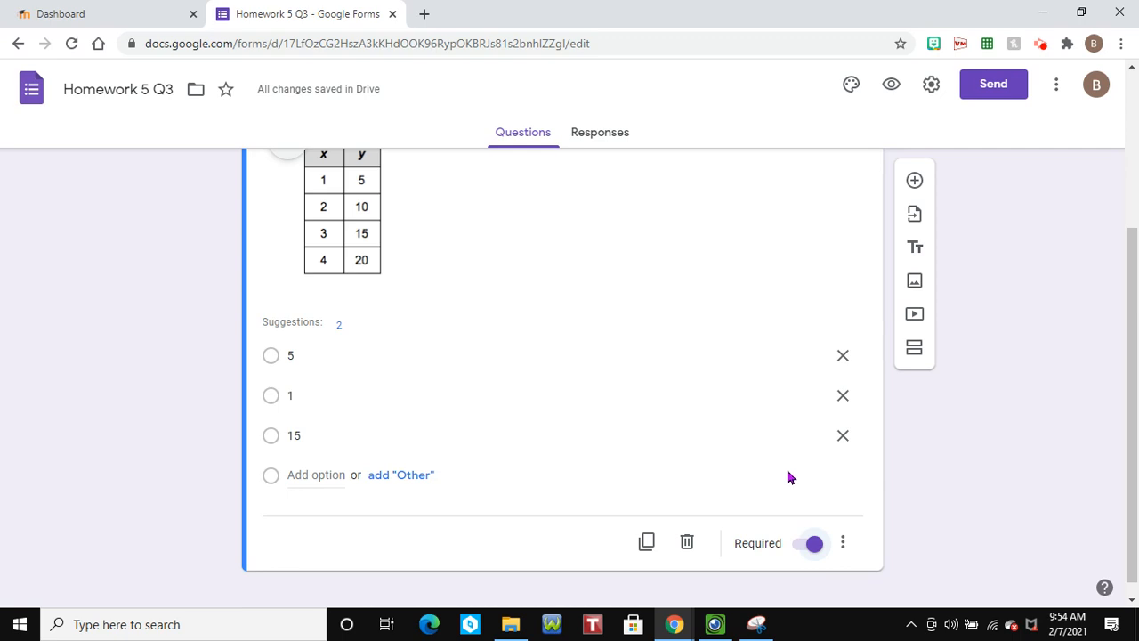
Add a second question with the text "What is the constant of proportionality for this table?"
left_click(914, 182)
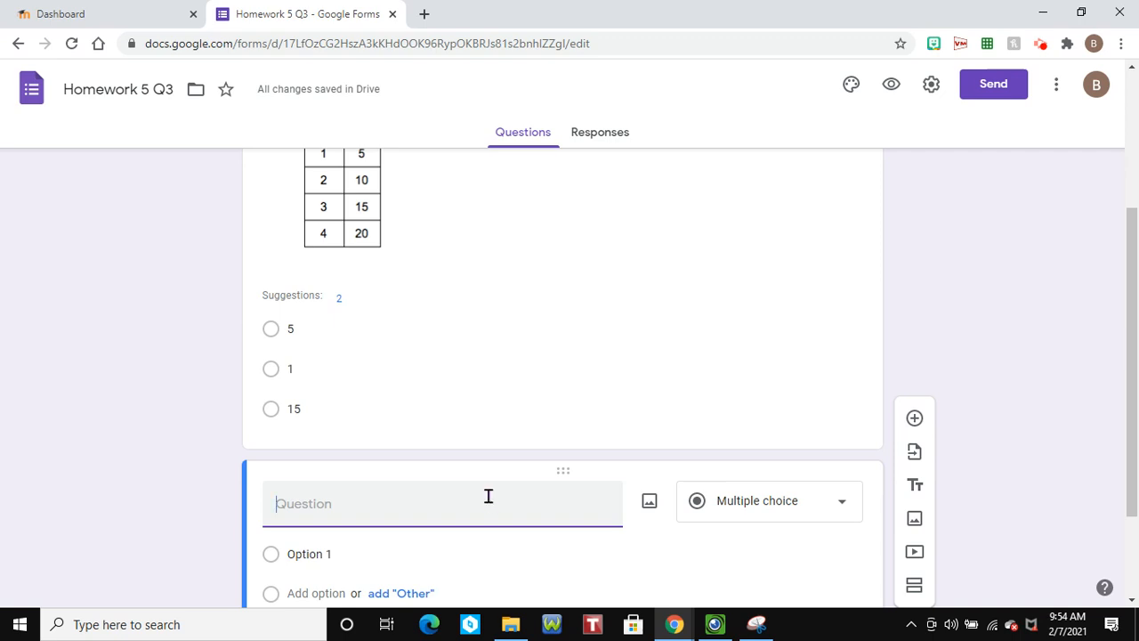
type("What is the constnat of")
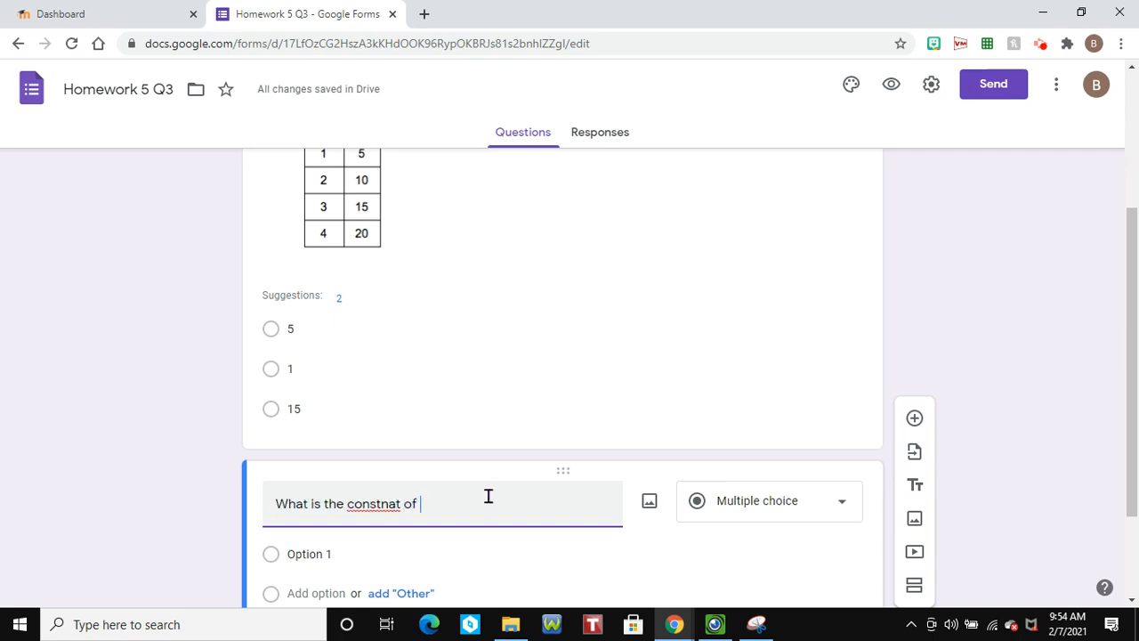
key("BackSpace")
key("BackSpace")
key("BackSpace")
key("BackSpace")
key("BackSpace")
key("BackSpace")
key("BackSpace")
type("ant of propr")
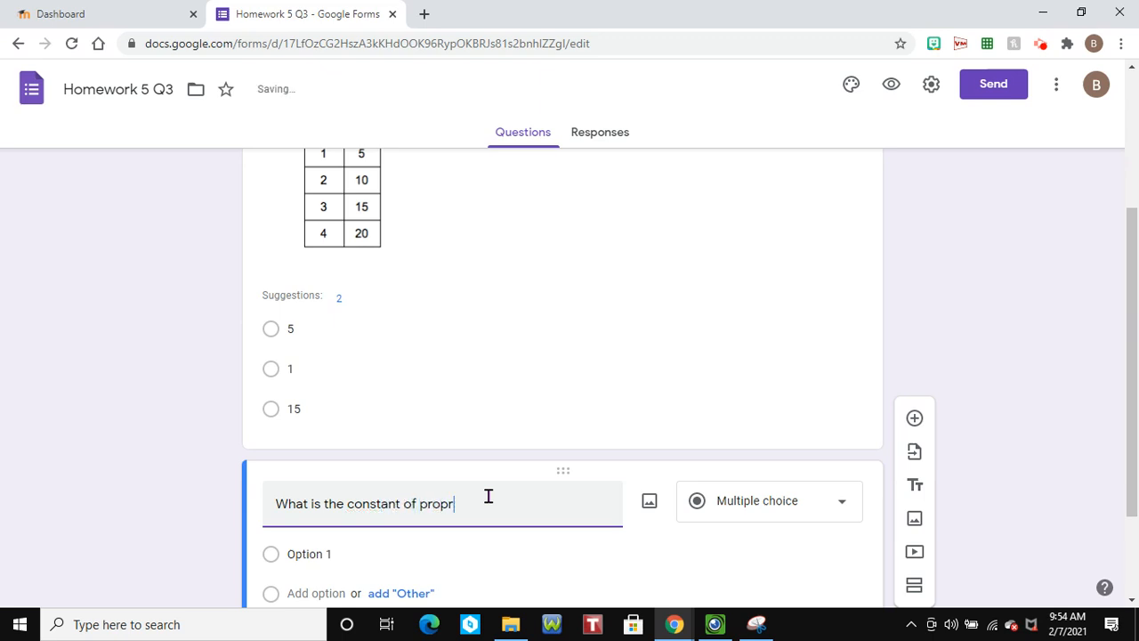
type("tionality fro this ta")
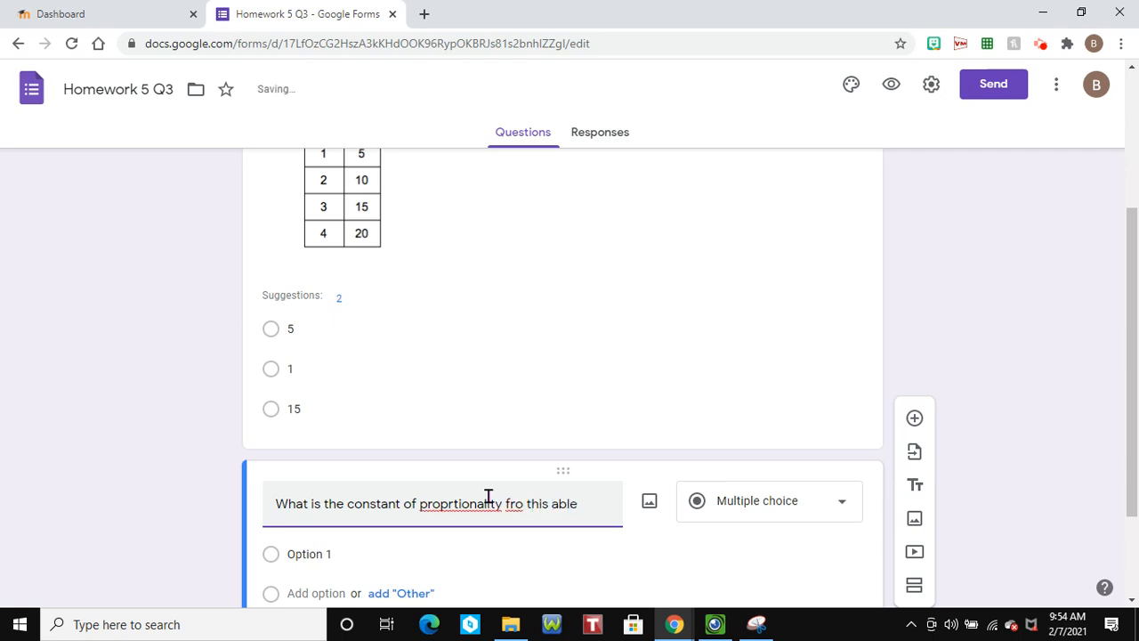
type("b")
key("BackSpace")
key("BackSpace")
type("tab")
Correct the misspelled words in the second question's text to "for" and "proportionality" using the spelling suggestions
right_click(514, 504)
left_click(574, 245)
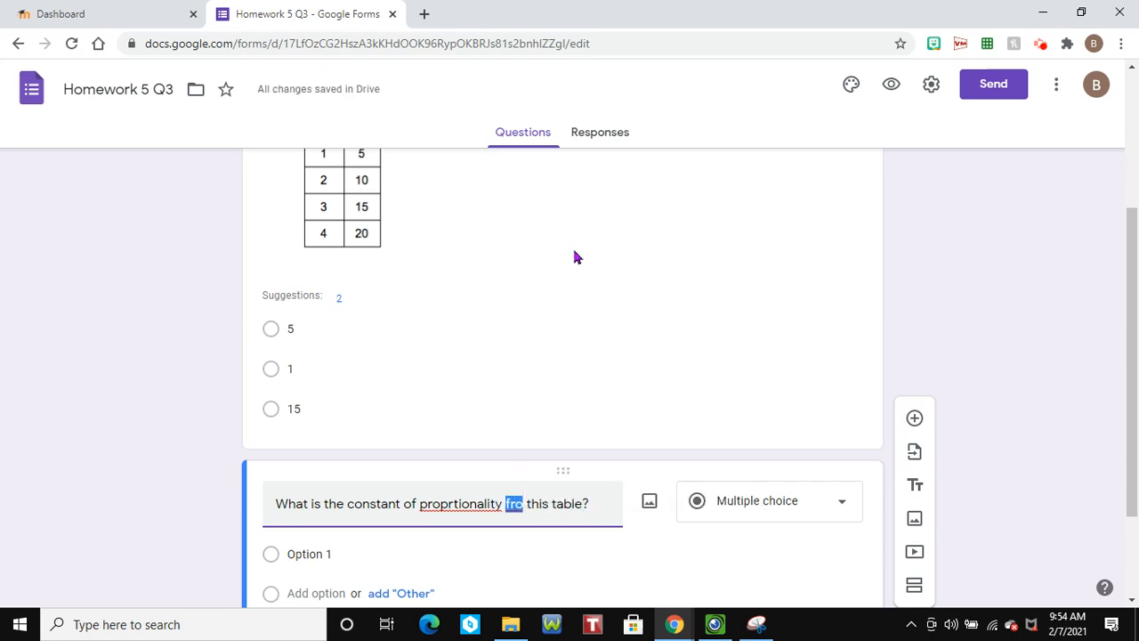
right_click(461, 514)
left_click(546, 279)
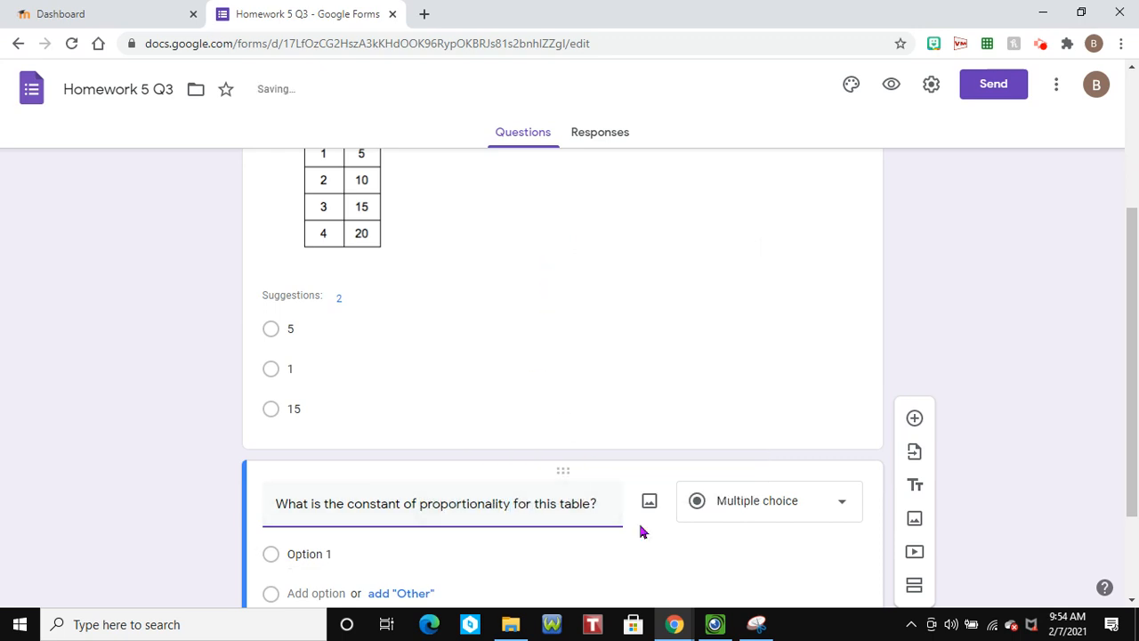
Upload non proportional 1.PNG from the snips folder as the second question's image
left_click(648, 421)
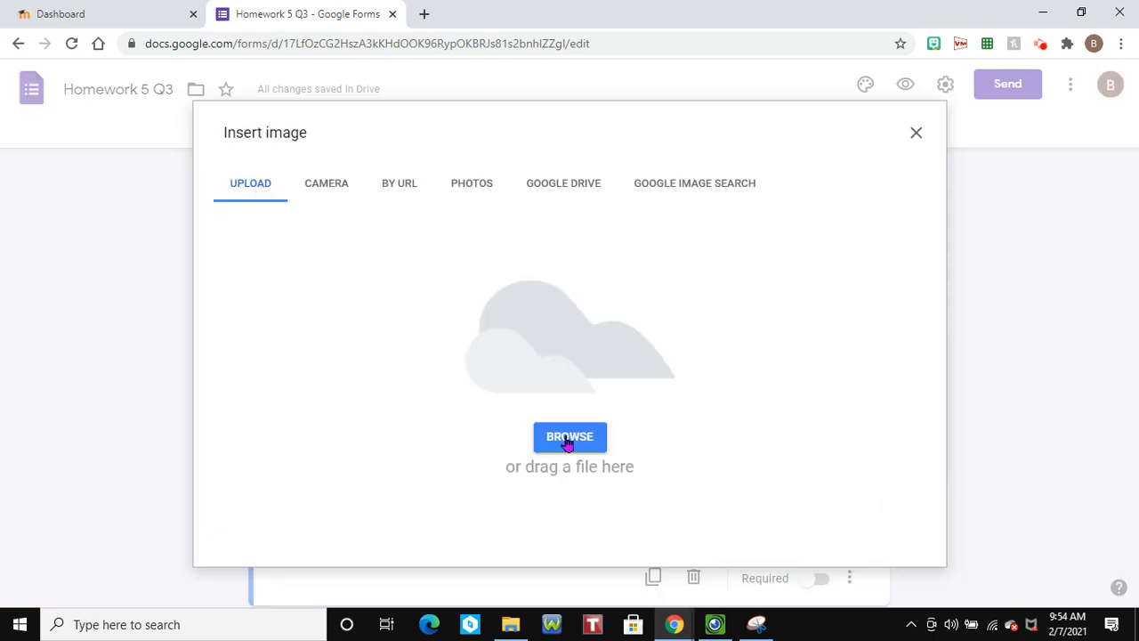
left_click(567, 443)
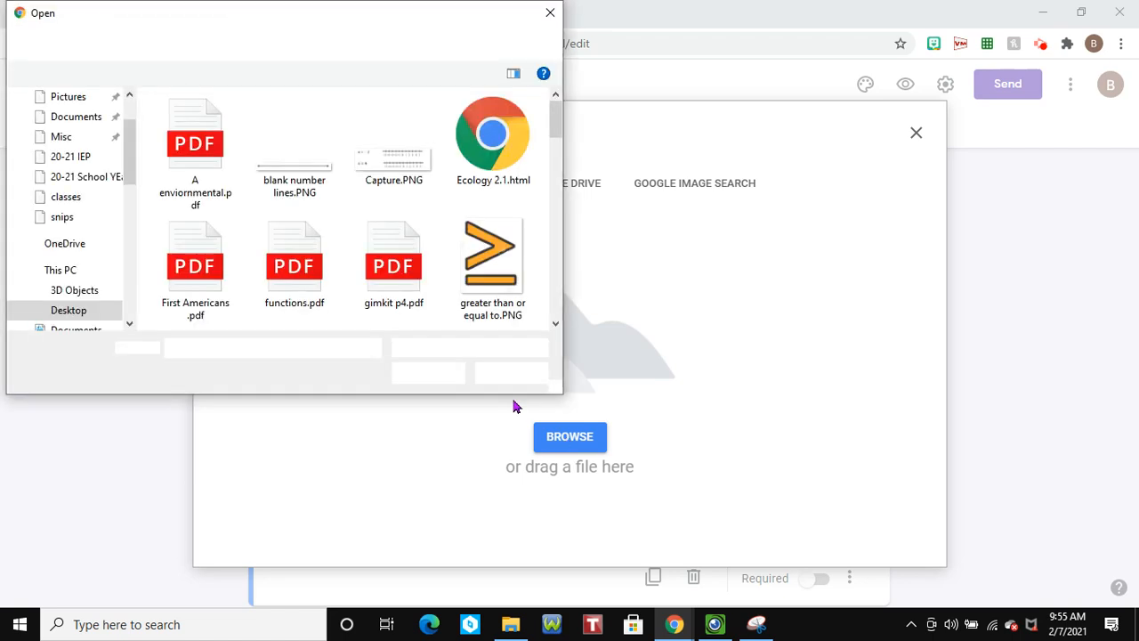
scroll(386, 219, "down", 8)
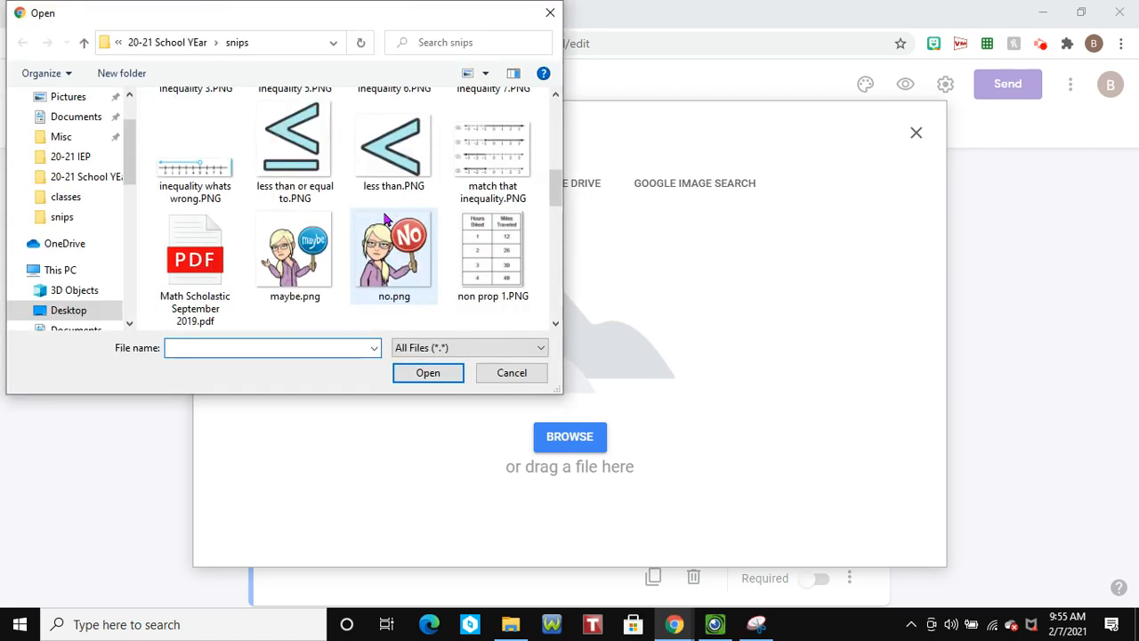
scroll(386, 218, "down", 4)
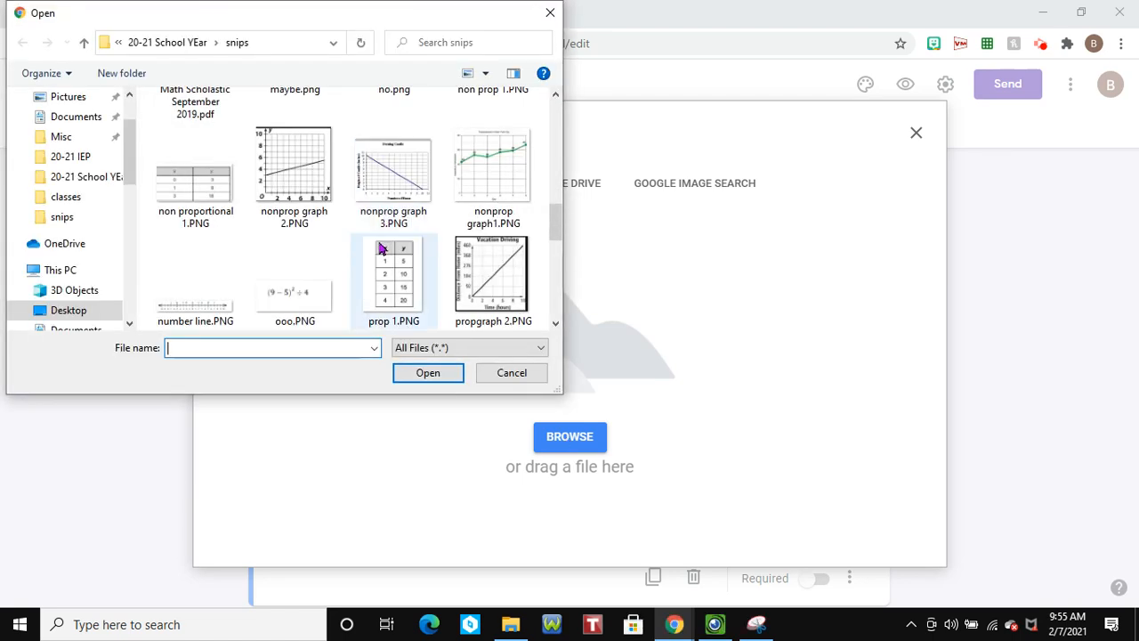
left_click(187, 212)
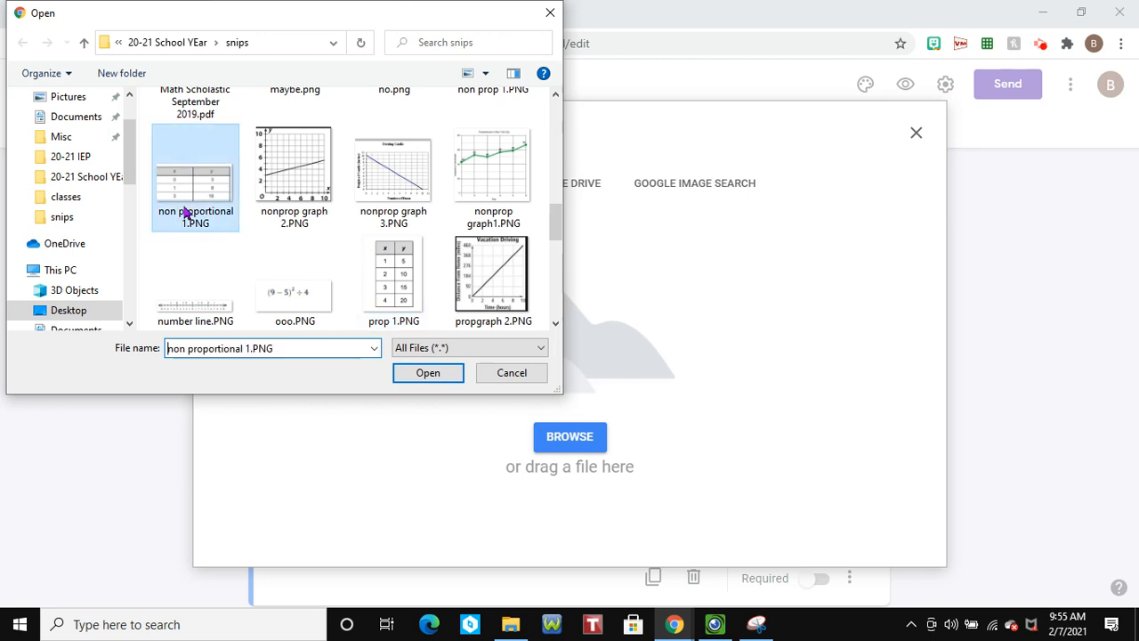
left_click(427, 376)
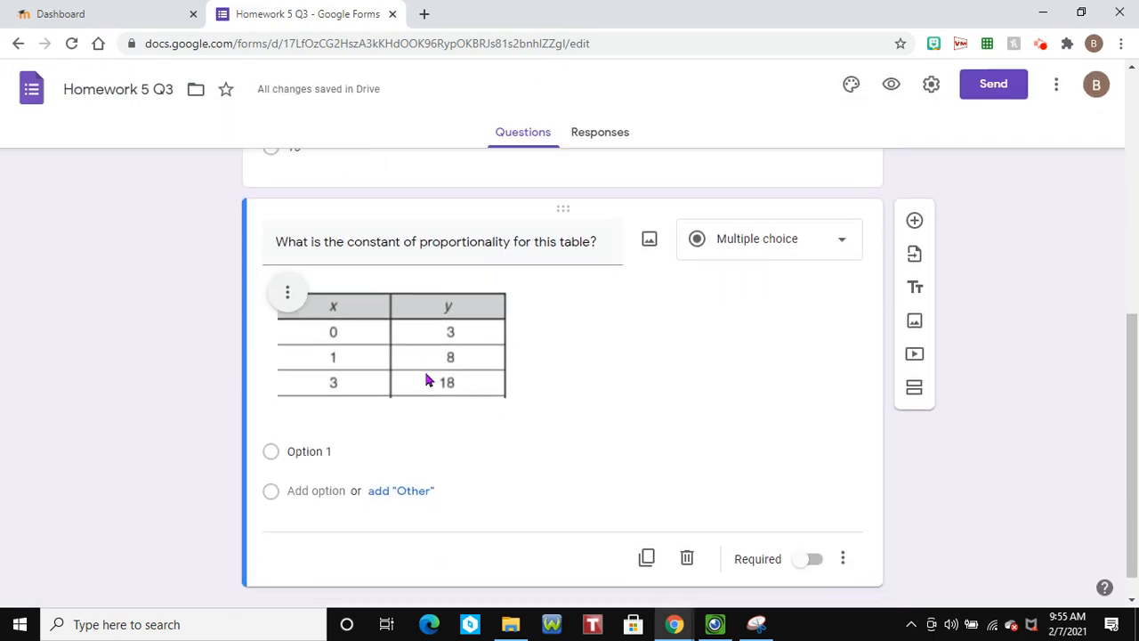
Change the second question's type to Short answer and make it required
left_click(742, 211)
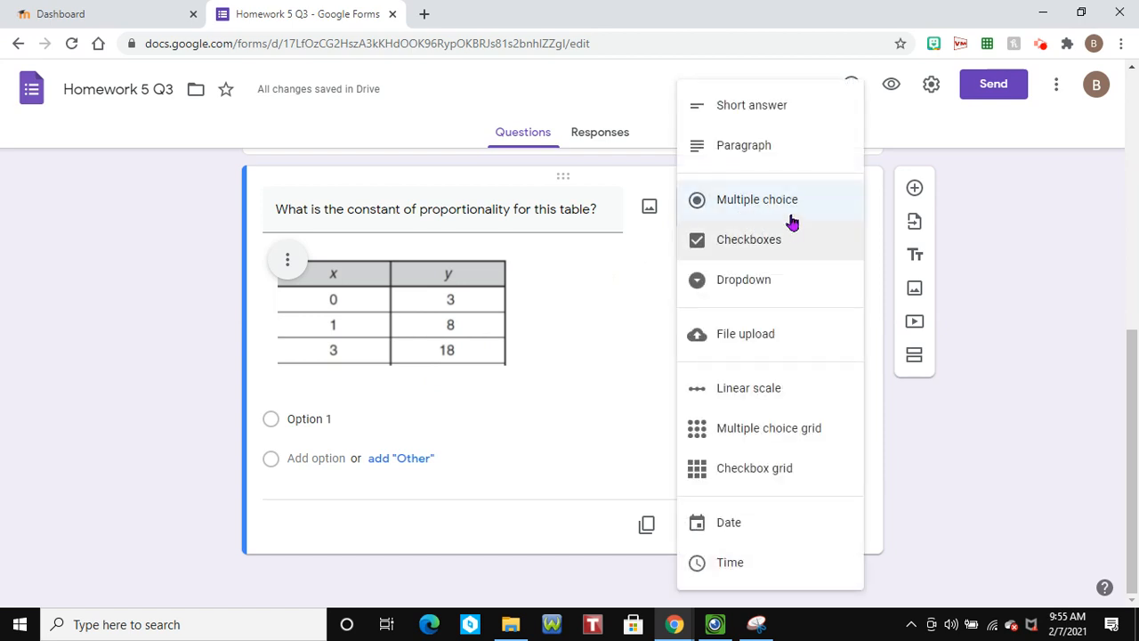
left_click(794, 109)
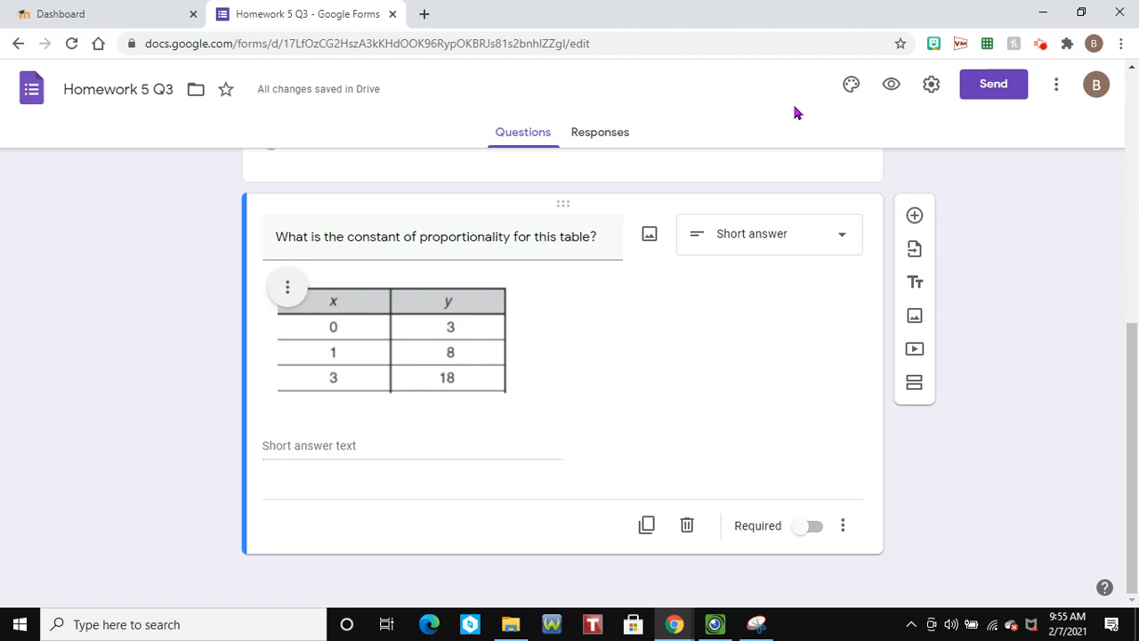
left_click(818, 536)
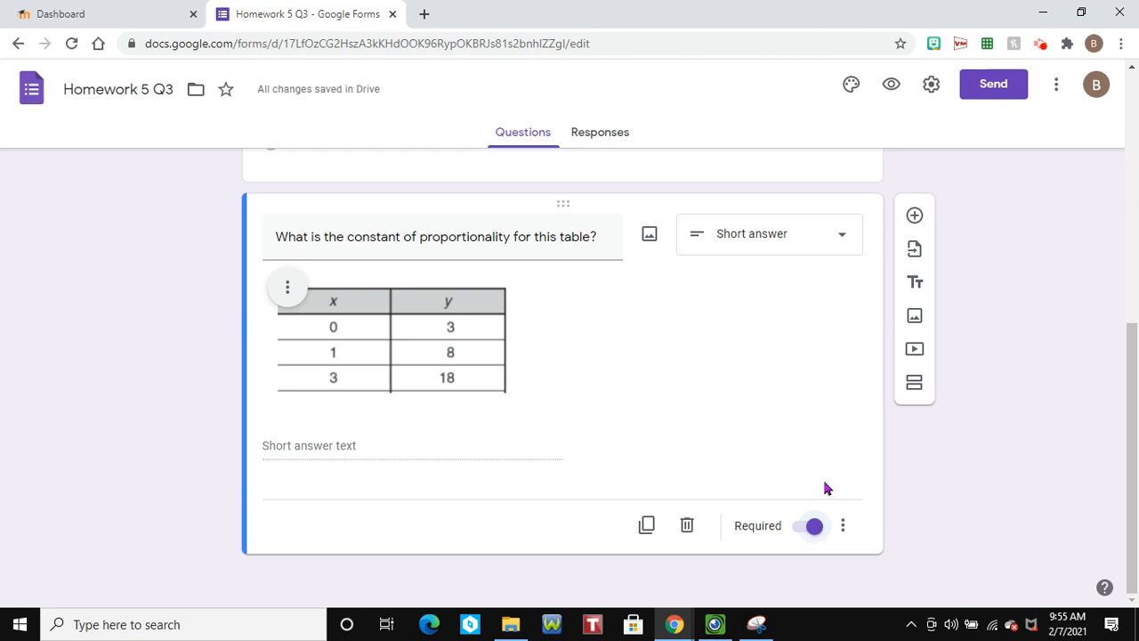
Add a third question with the text "Why did you select for answer for the question above?"
left_click(918, 218)
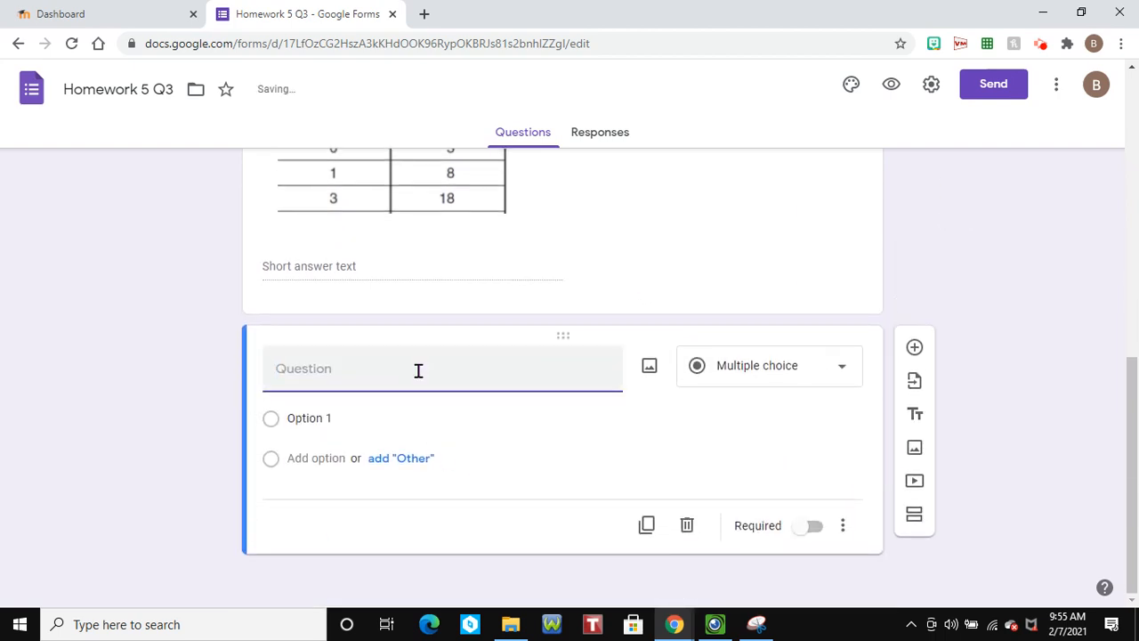
type("Why did you se")
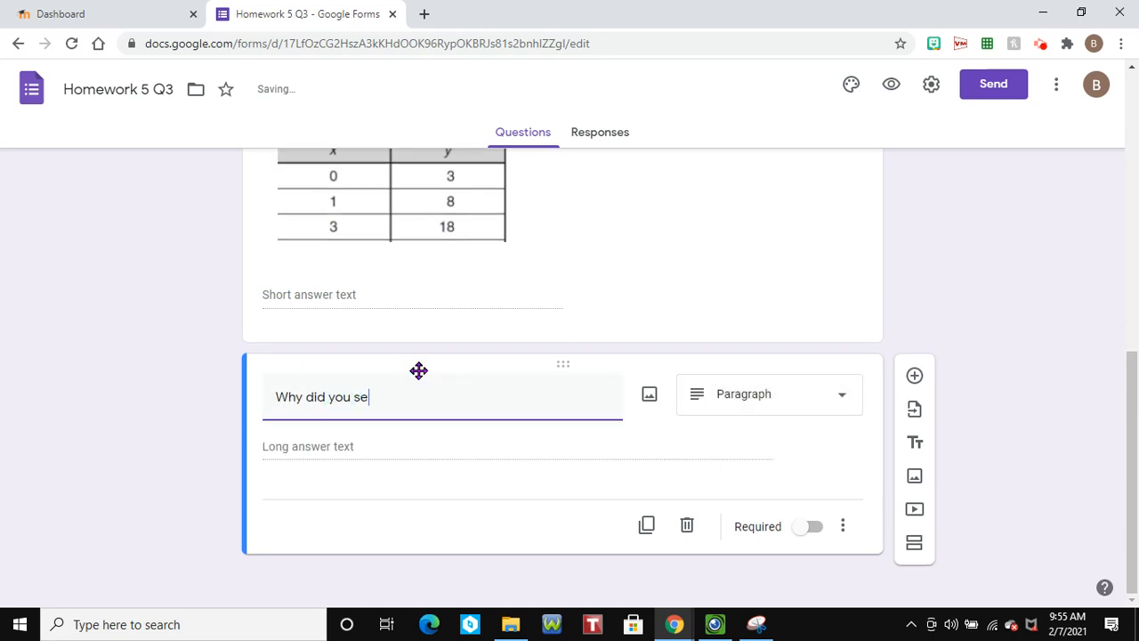
type("e")
key("BackSpace")
type("lect for answer ")
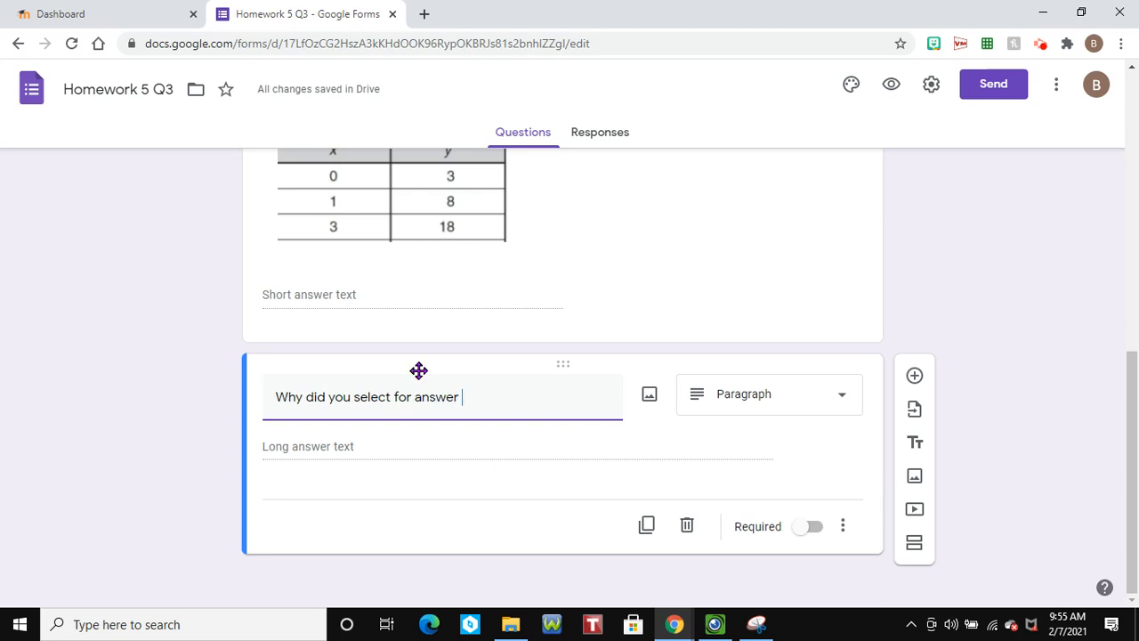
type("for th ")
type("question able")
key("BackSpace")
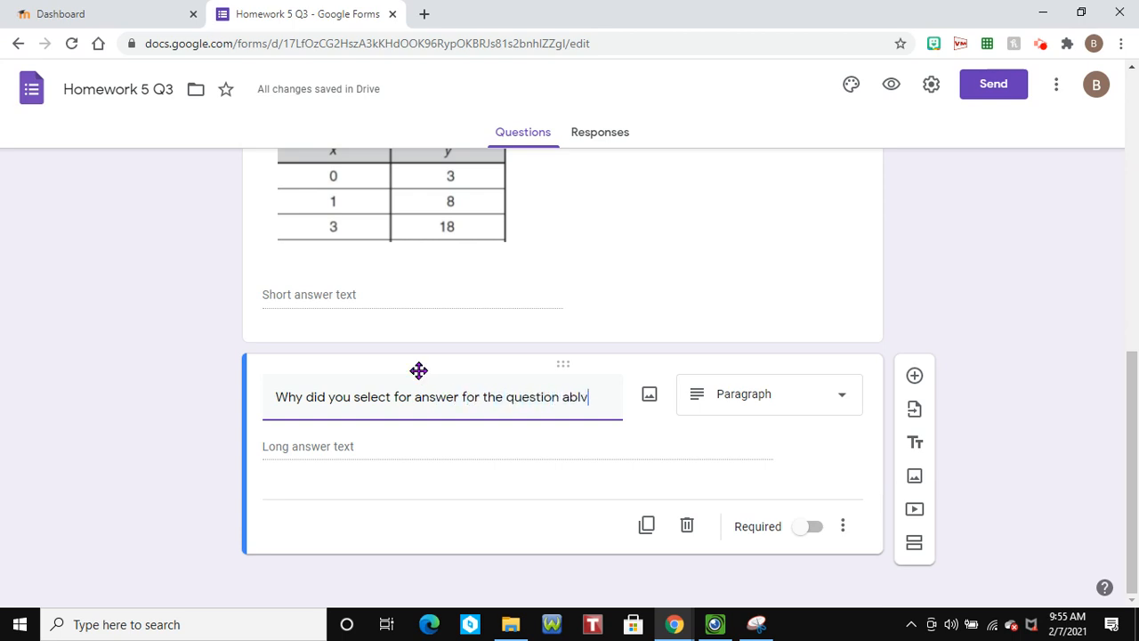
type("ve")
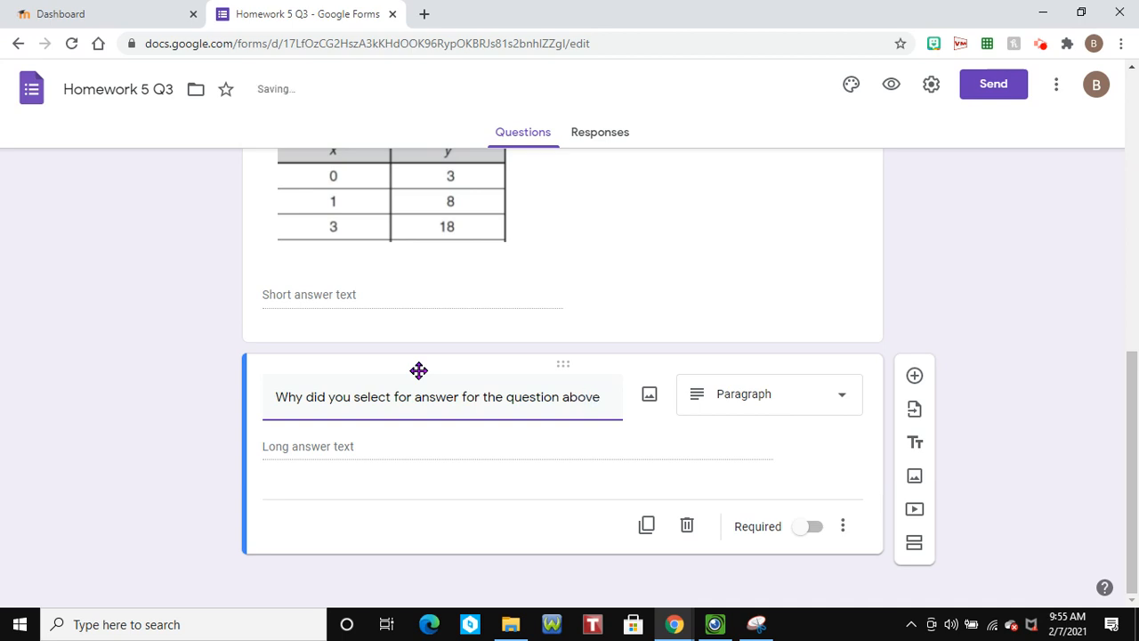
type("?")
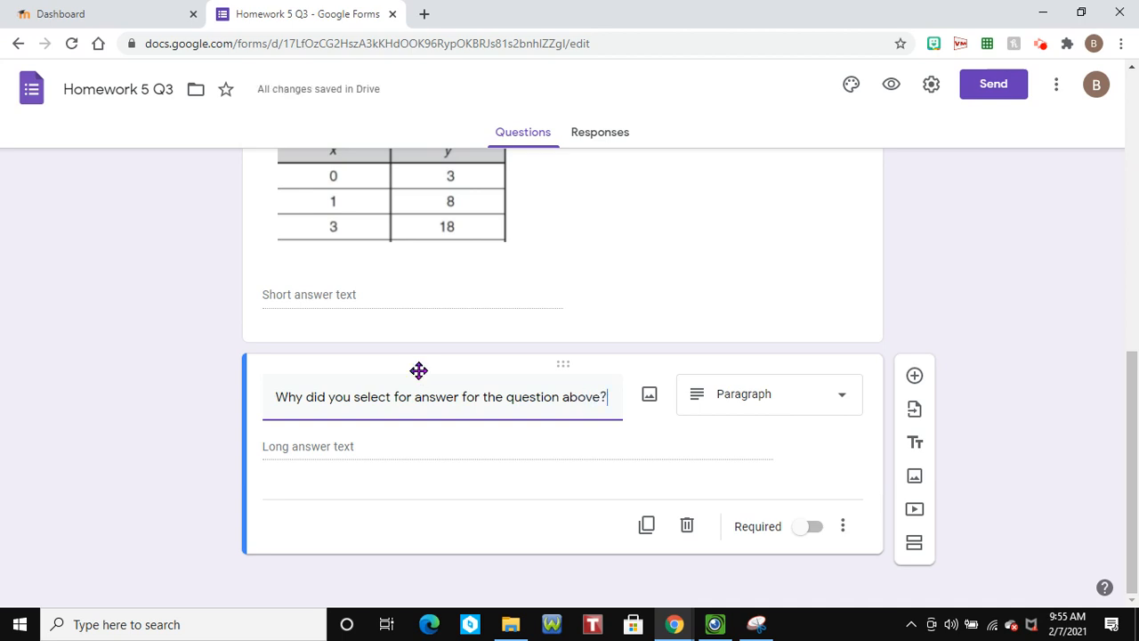
Change the third question's type to Short answer and make it required
left_click(792, 394)
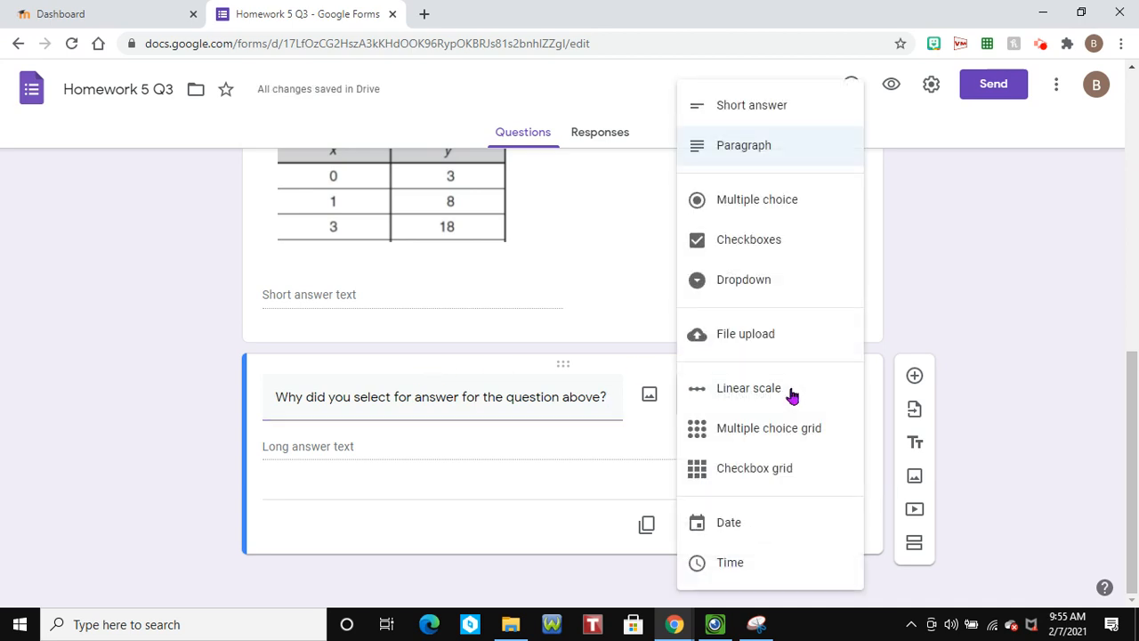
left_click(780, 122)
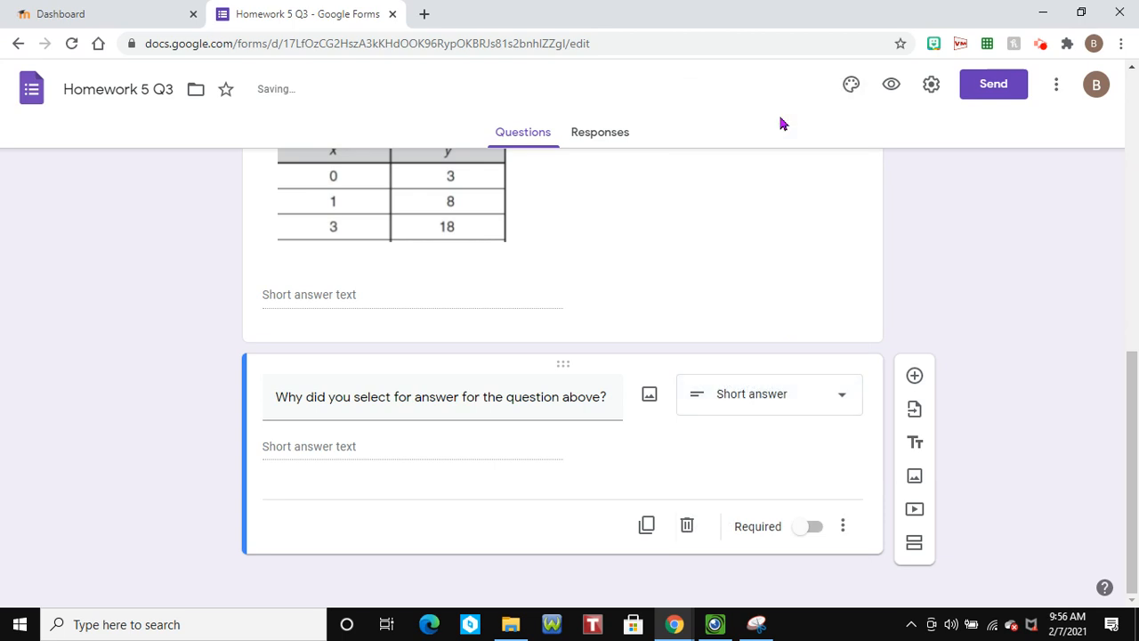
left_click(830, 539)
left_click(801, 534)
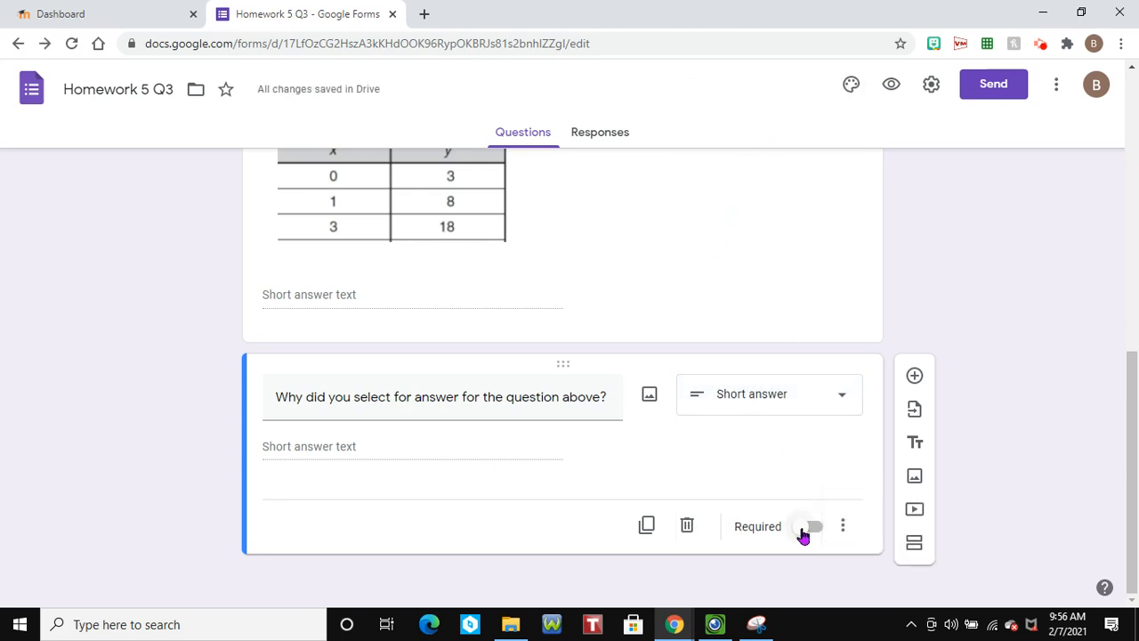
left_click(803, 534)
Turn on Collect email addresses in the form's general settings
scroll(771, 496, "up", 10)
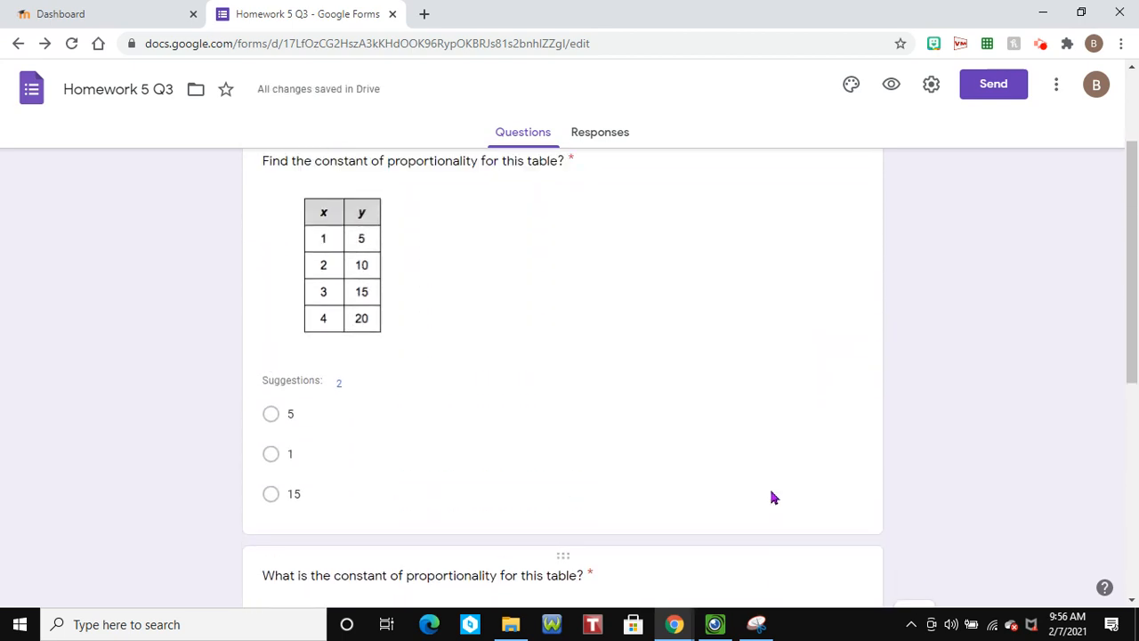
left_click(932, 87)
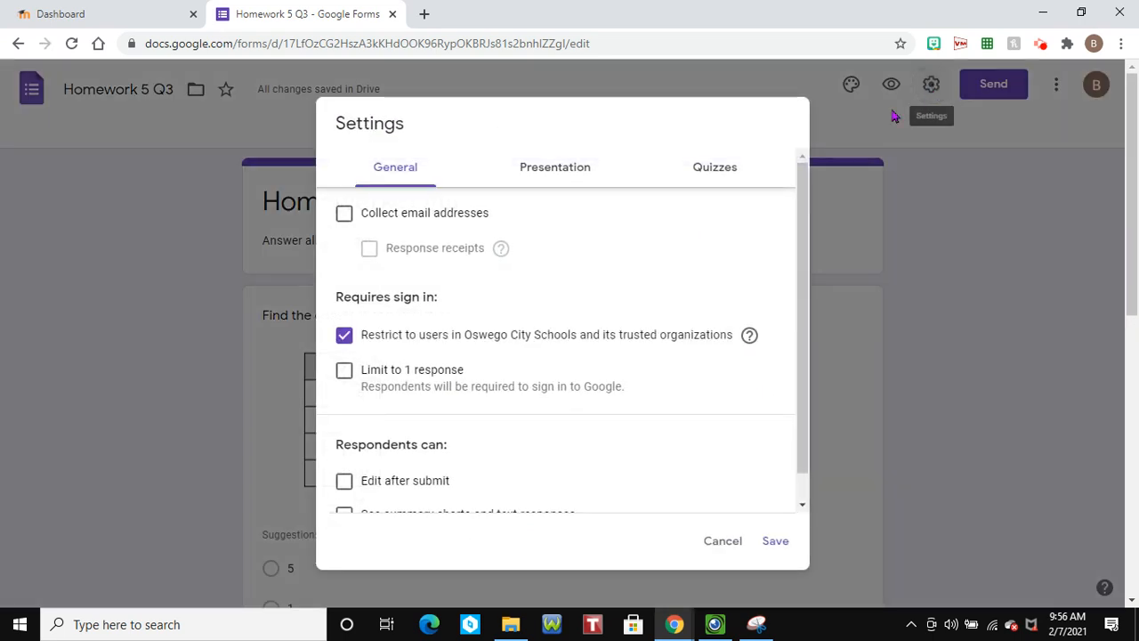
left_click(343, 218)
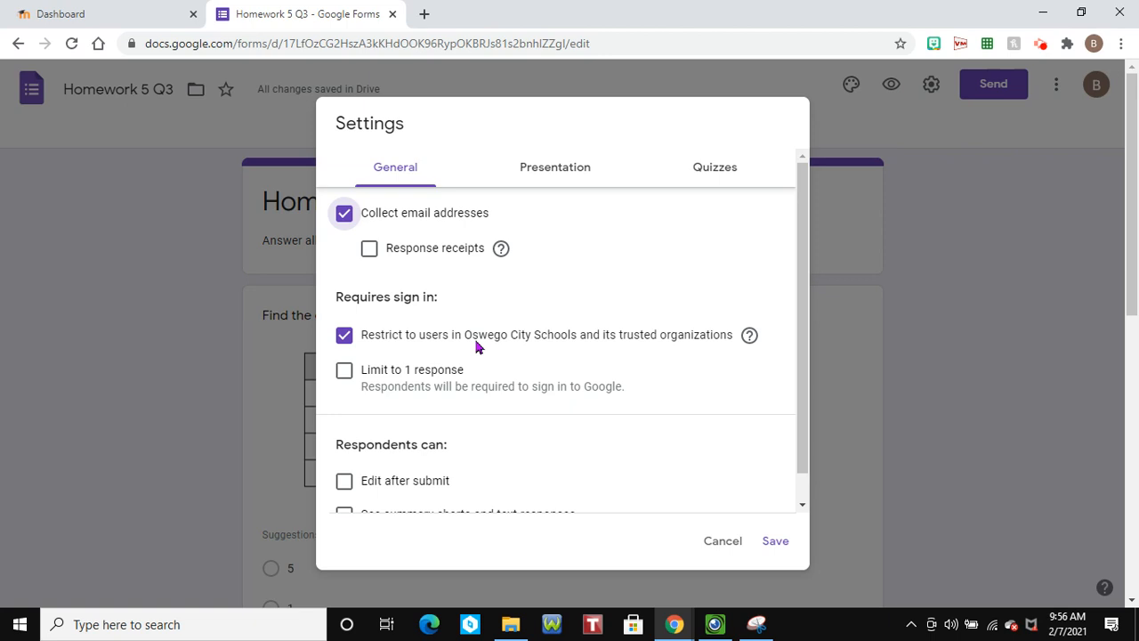
scroll(476, 343, "down", 1)
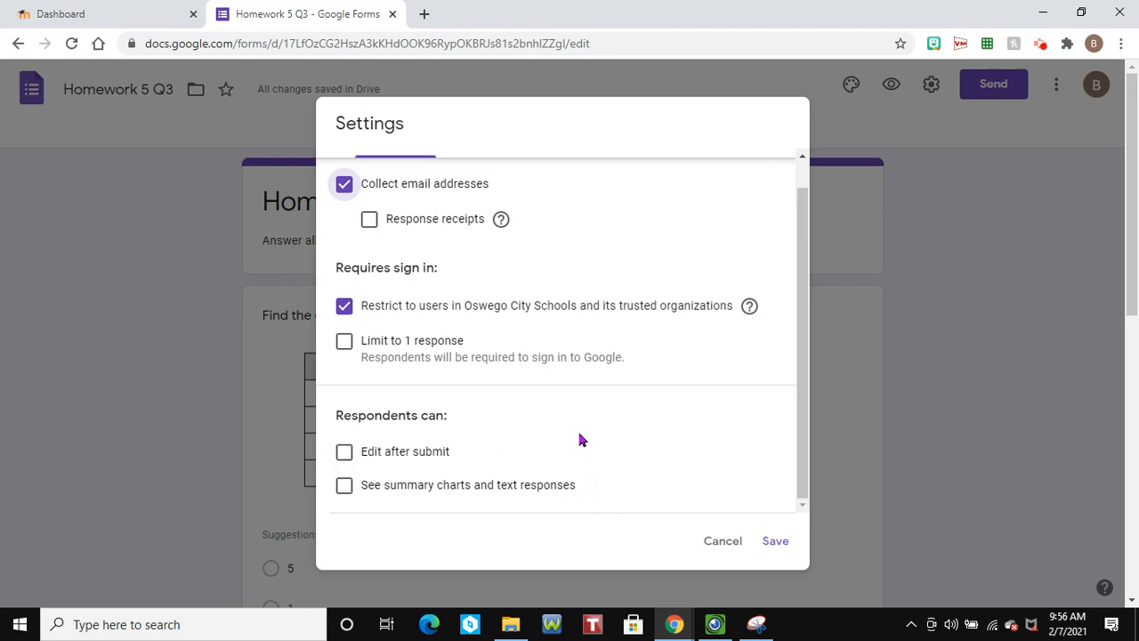
scroll(579, 440, "up", 1)
Make the form a quiz and set grades to be released later, after manual review
left_click(699, 171)
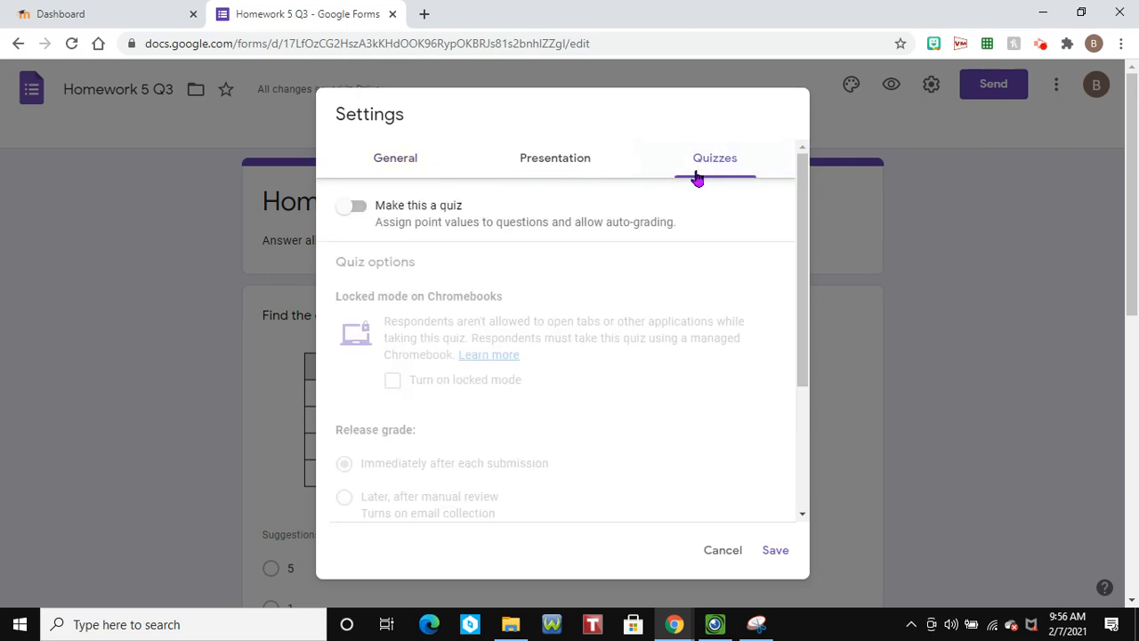
left_click(354, 218)
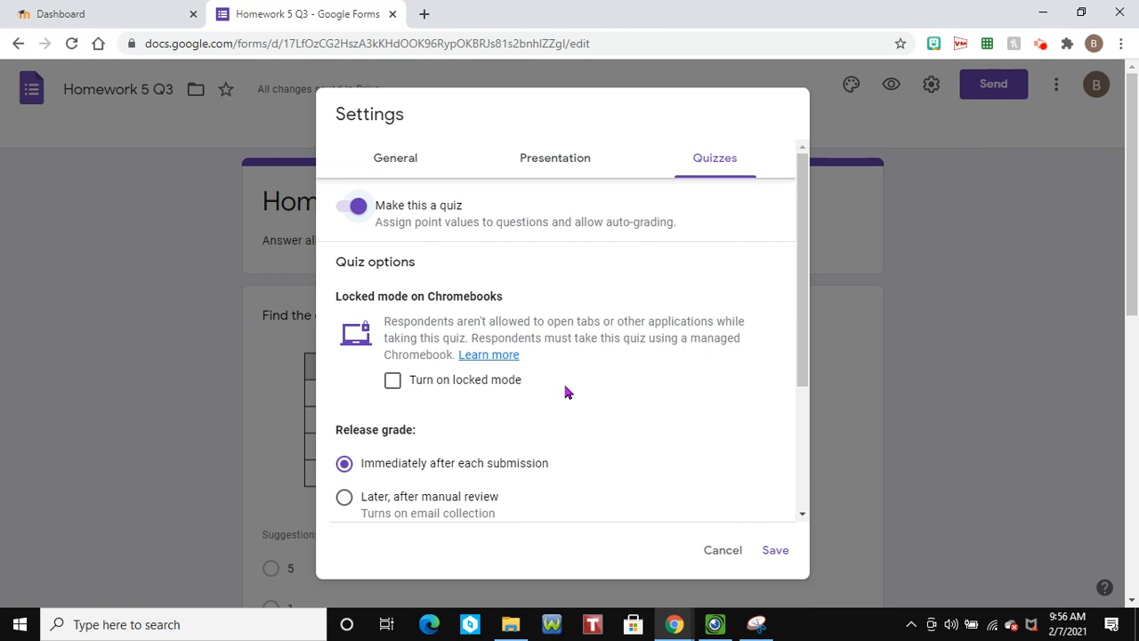
scroll(566, 393, "down", 2)
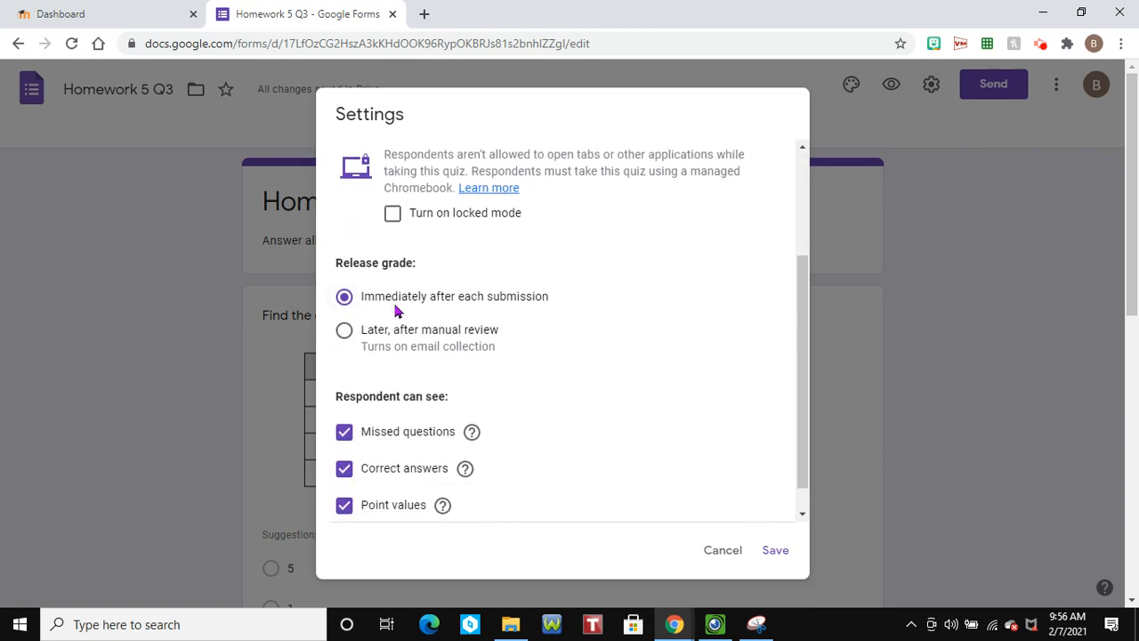
left_click(346, 339)
Stop respondents from seeing missed questions and correct answers, and save the form settings
scroll(401, 323, "down", 1)
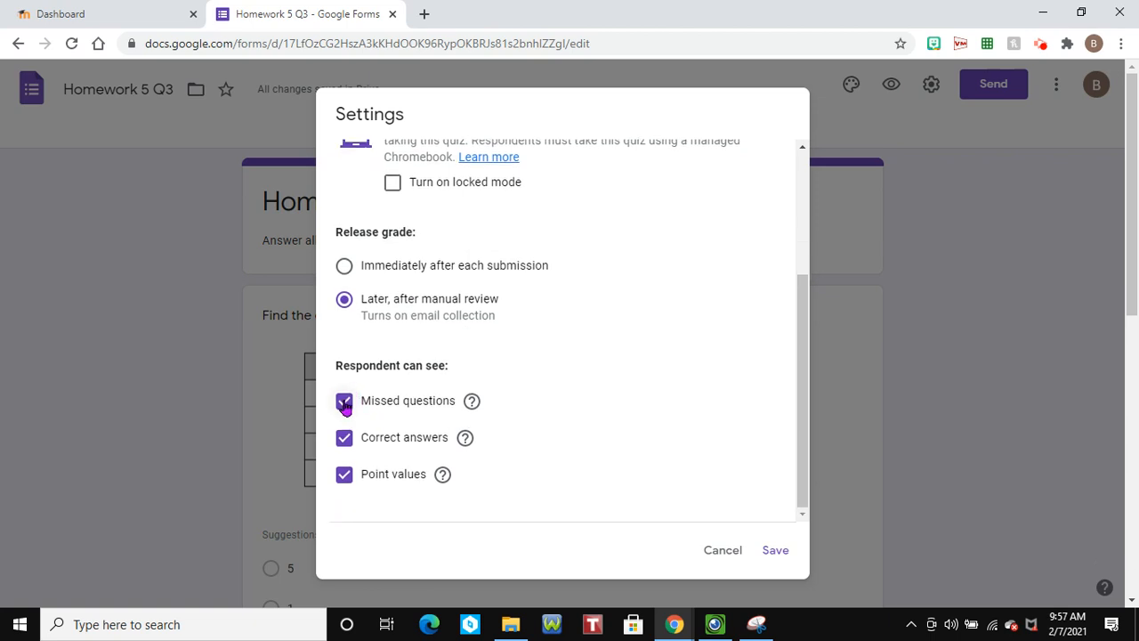
left_click(345, 403)
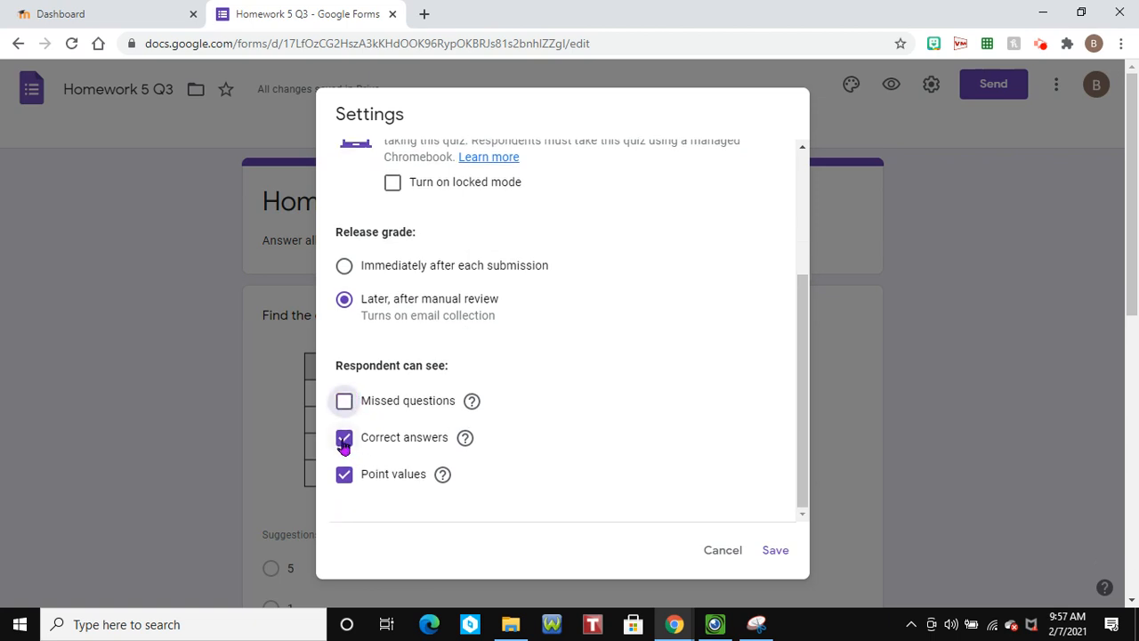
left_click(344, 439)
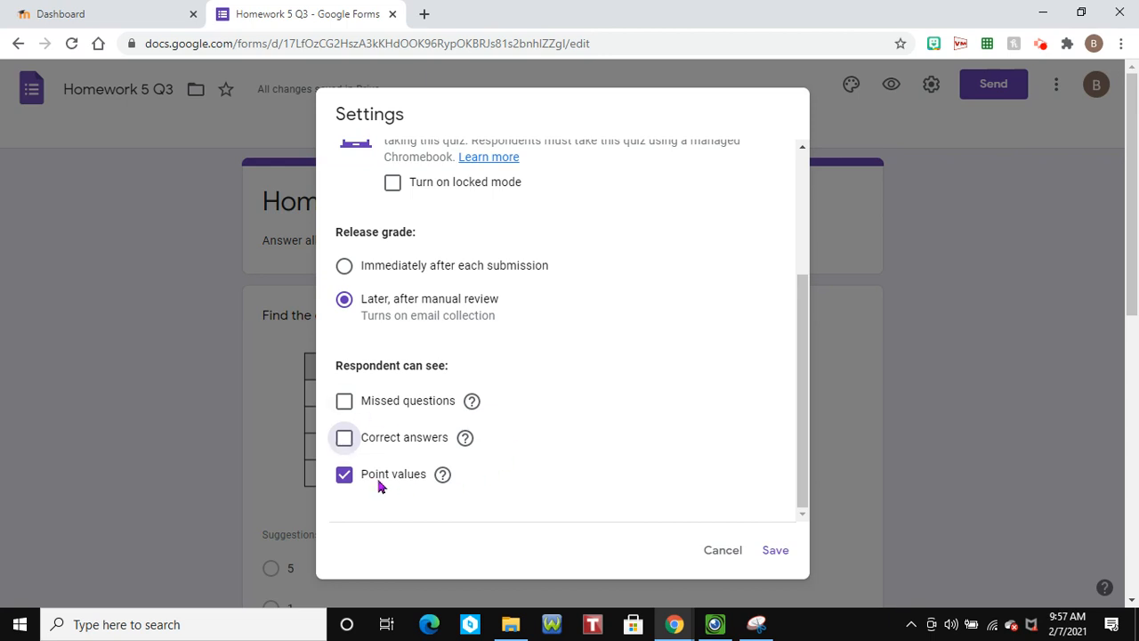
left_click(776, 552)
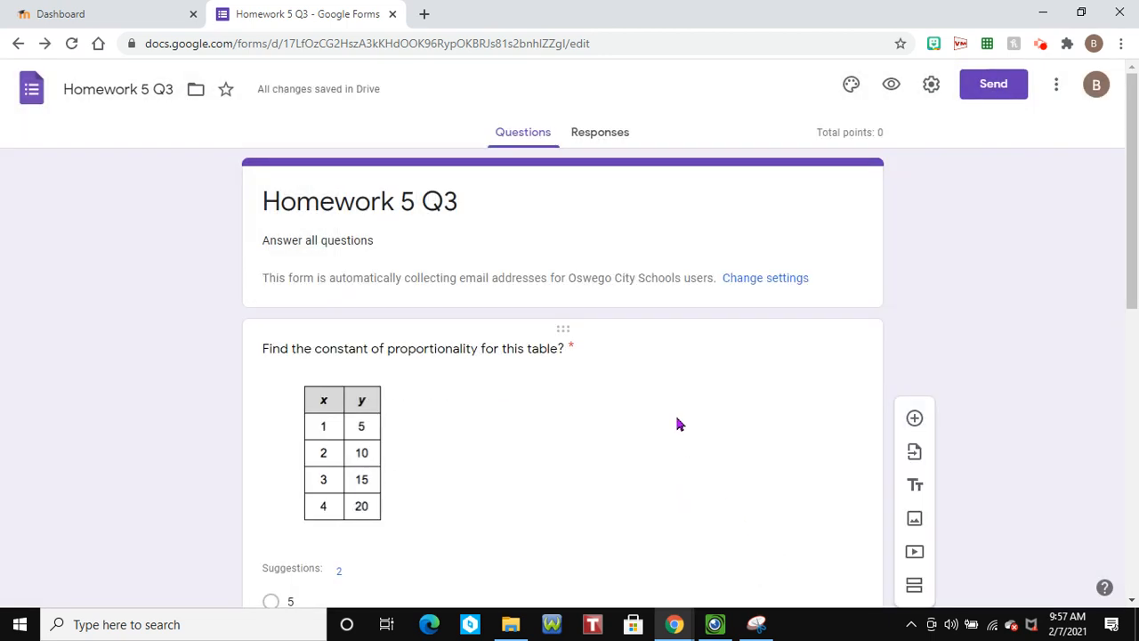
Set the first question's answer key to 1 point with 5 as the correct answer
scroll(677, 423, "down", 2)
scroll(676, 423, "up", 2)
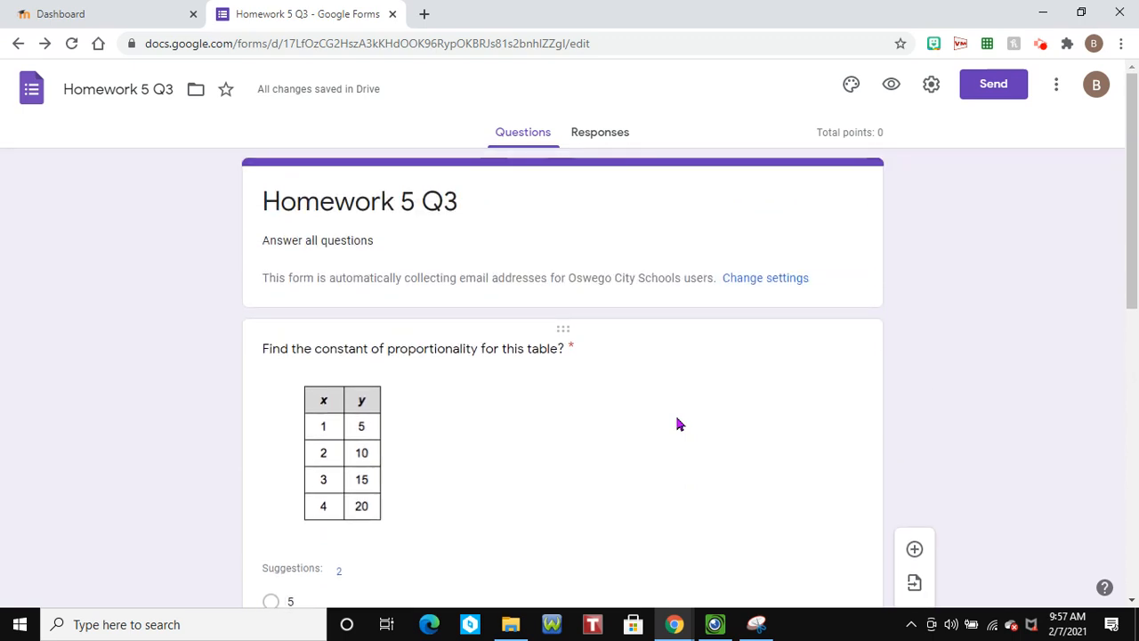
left_click(539, 352)
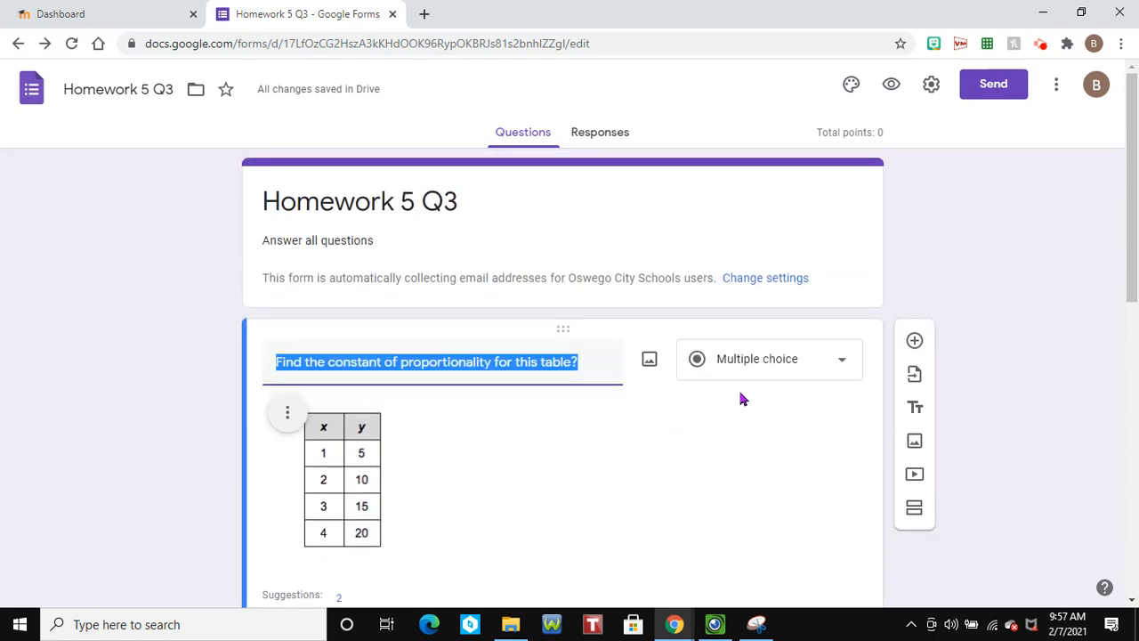
scroll(732, 397, "down", 4)
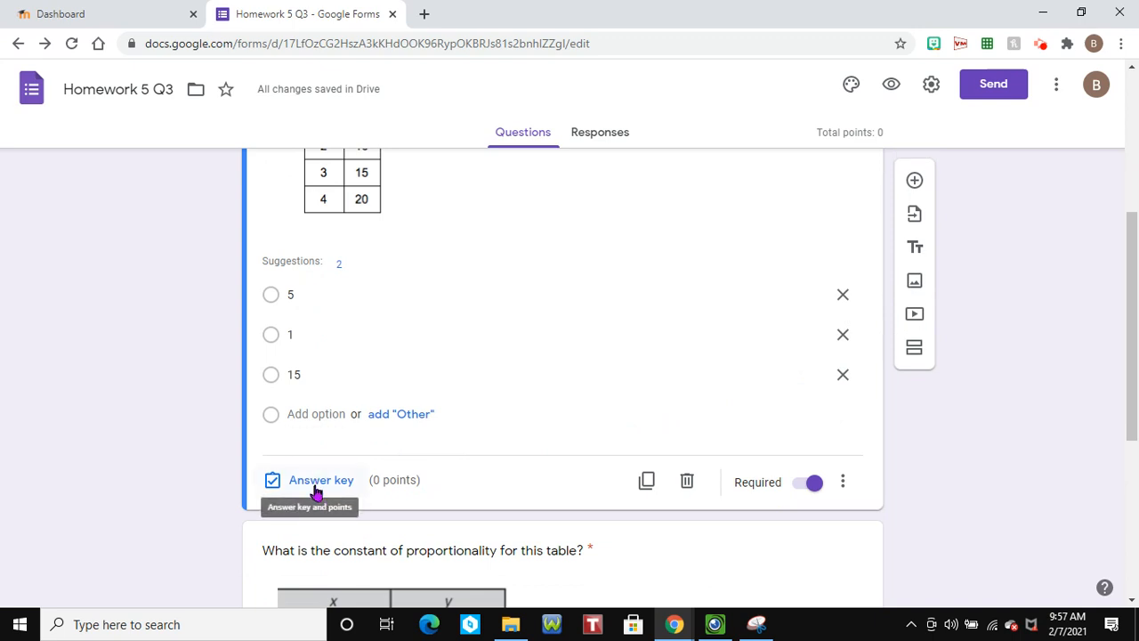
left_click(316, 485)
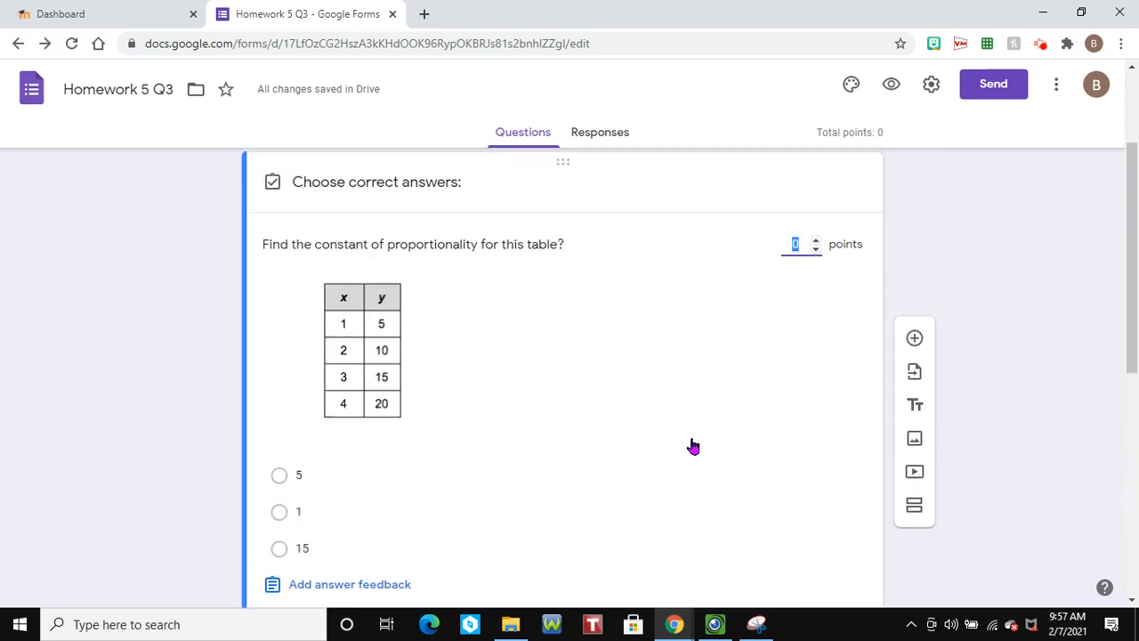
left_click(816, 242)
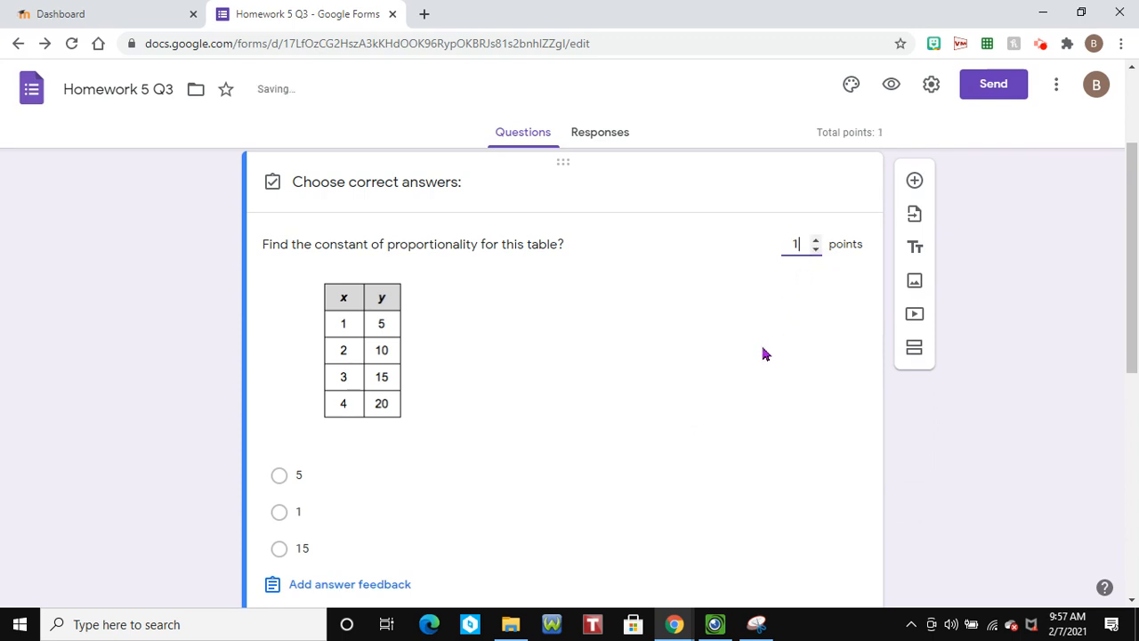
scroll(762, 355, "down", 2)
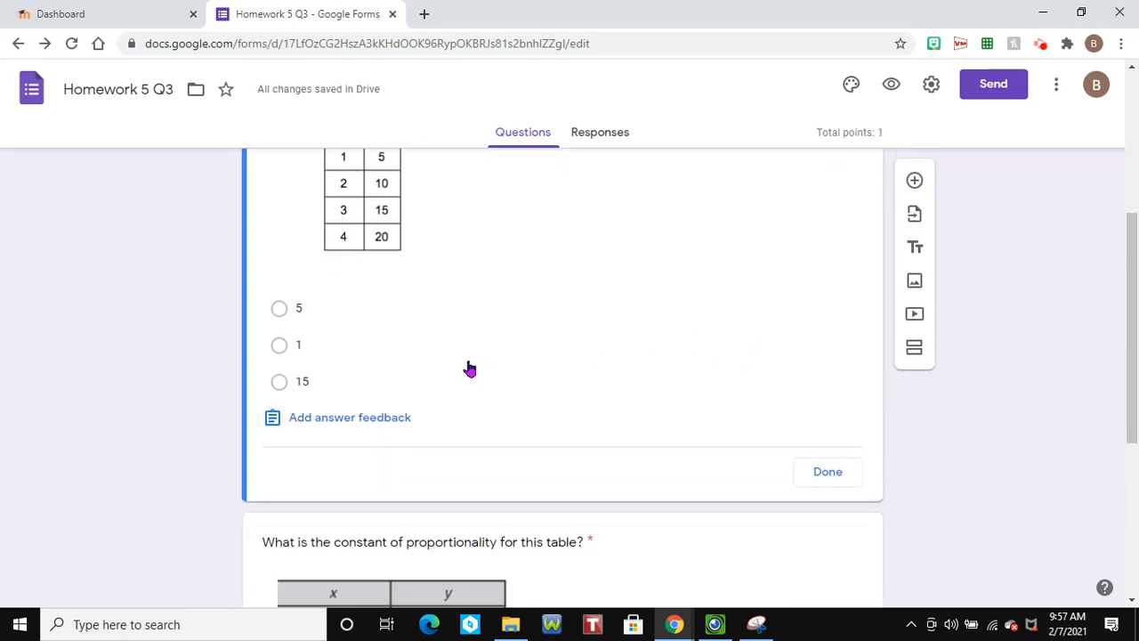
left_click(285, 313)
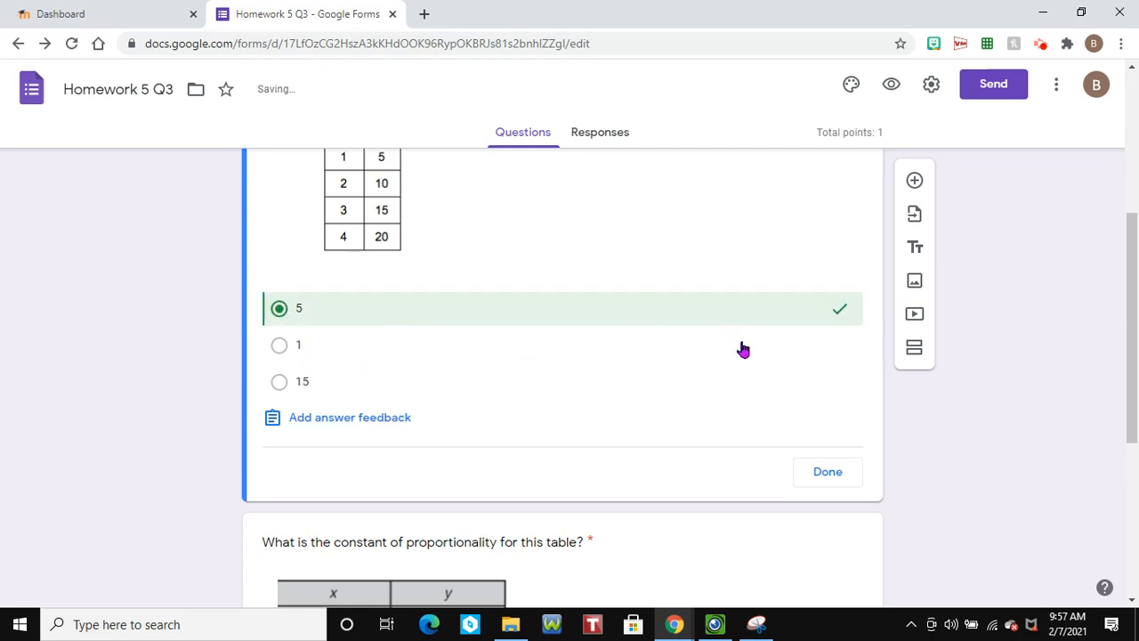
left_click(835, 475)
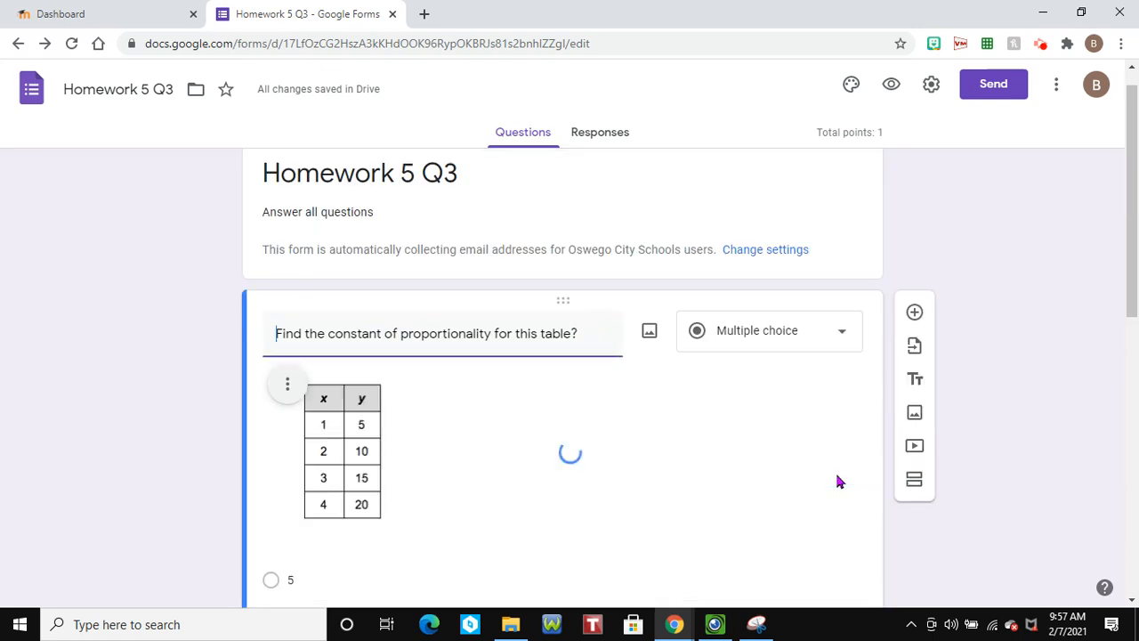
Open the answer key of the second question, about the 0, 1, 3 table, and make it worth 1 point
scroll(728, 434, "down", 1)
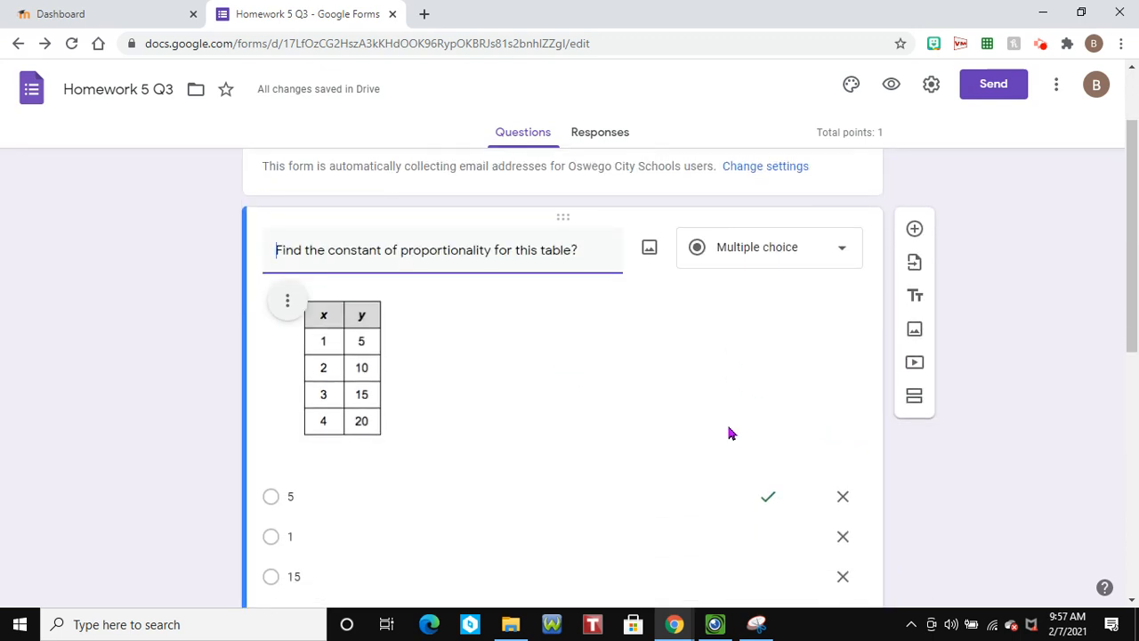
scroll(729, 433, "down", 6)
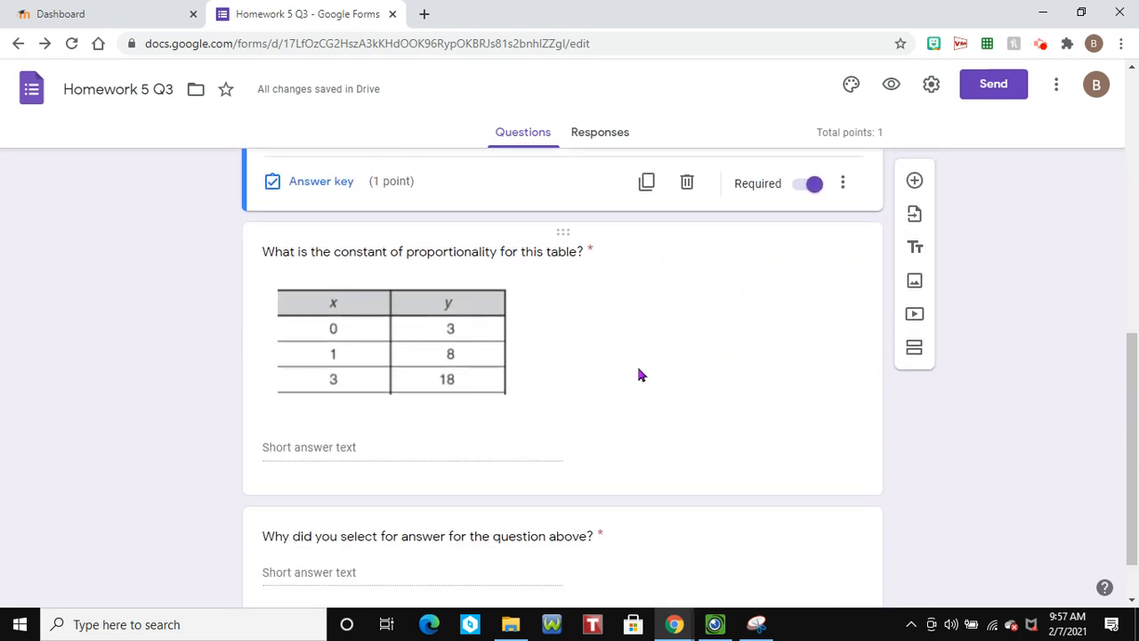
left_click(371, 448)
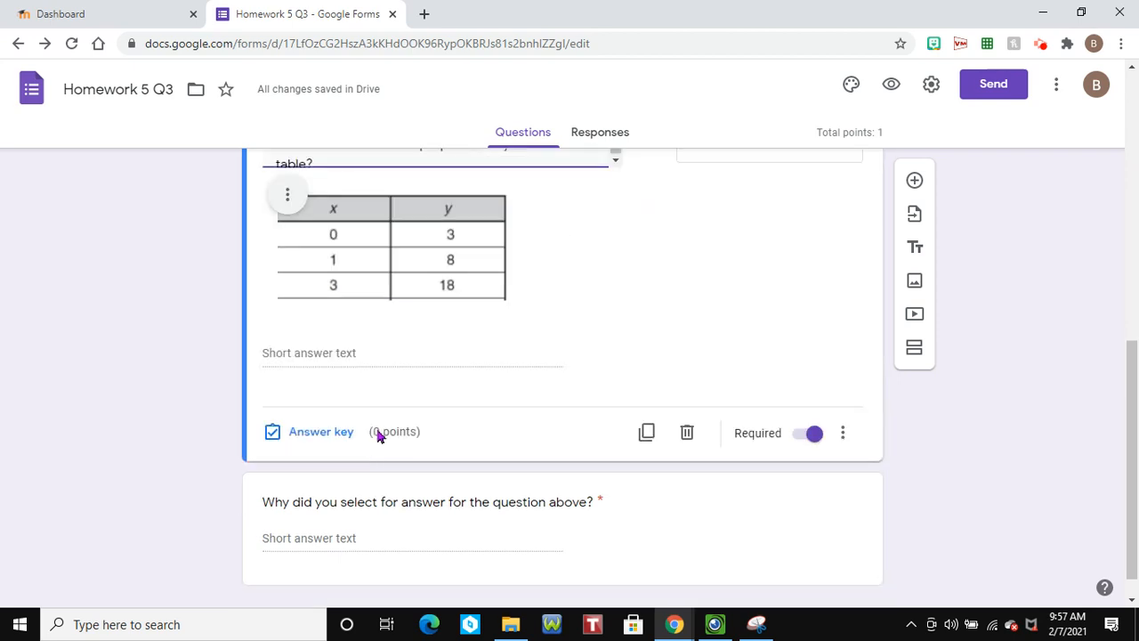
left_click(341, 441)
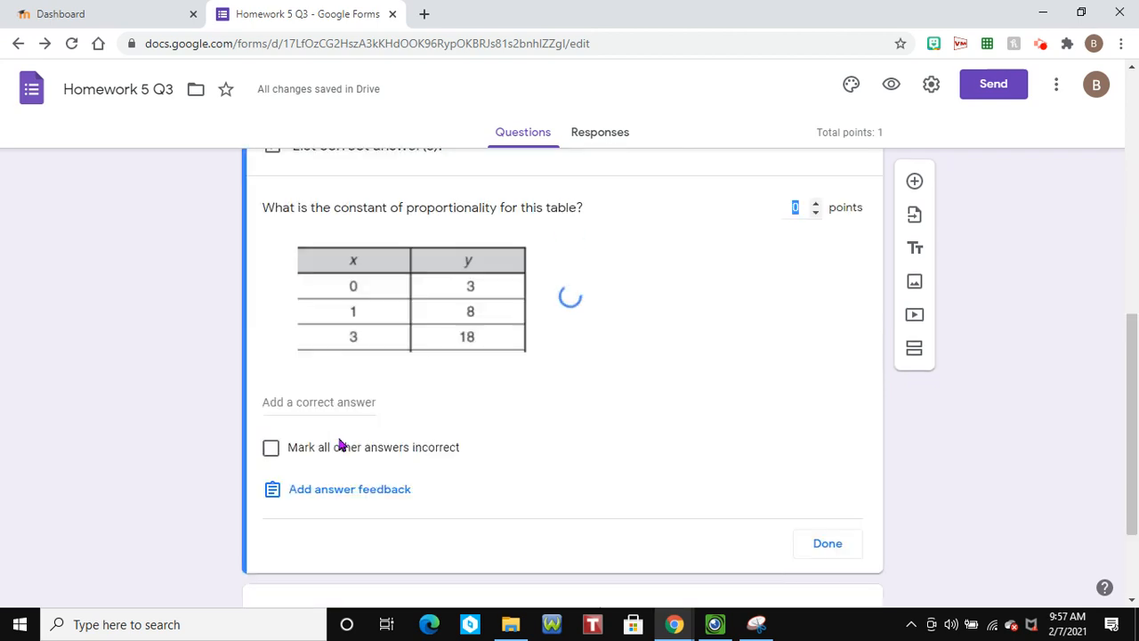
left_click(816, 204)
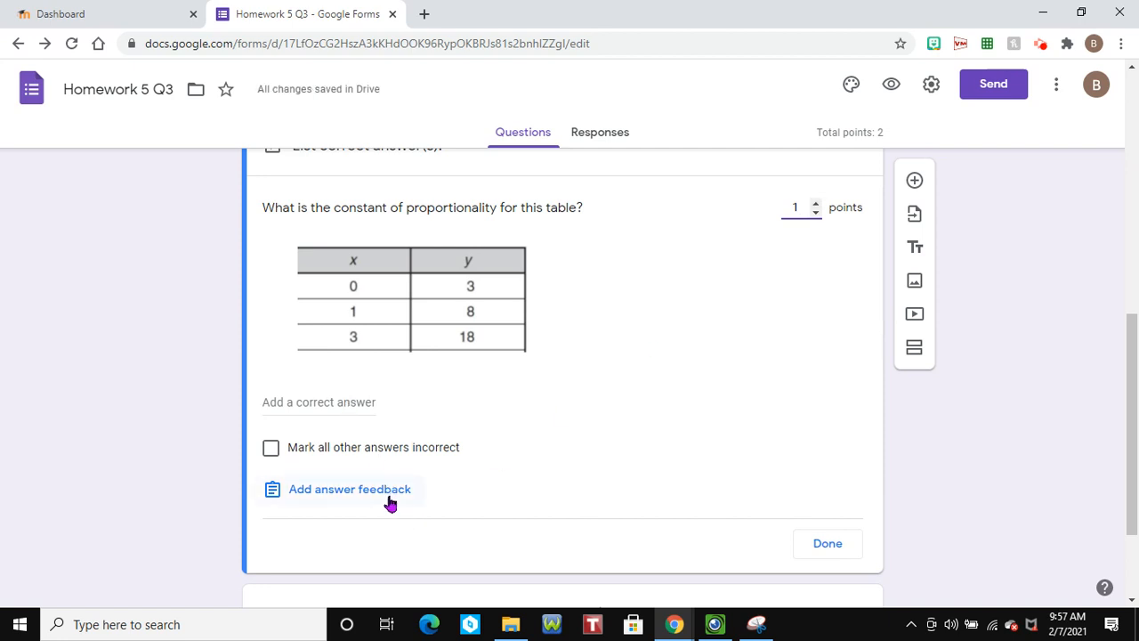
List "There is no constnat", "none" and "None" as correct answers to the second question and finish its answer key
left_click(367, 401)
type("There")
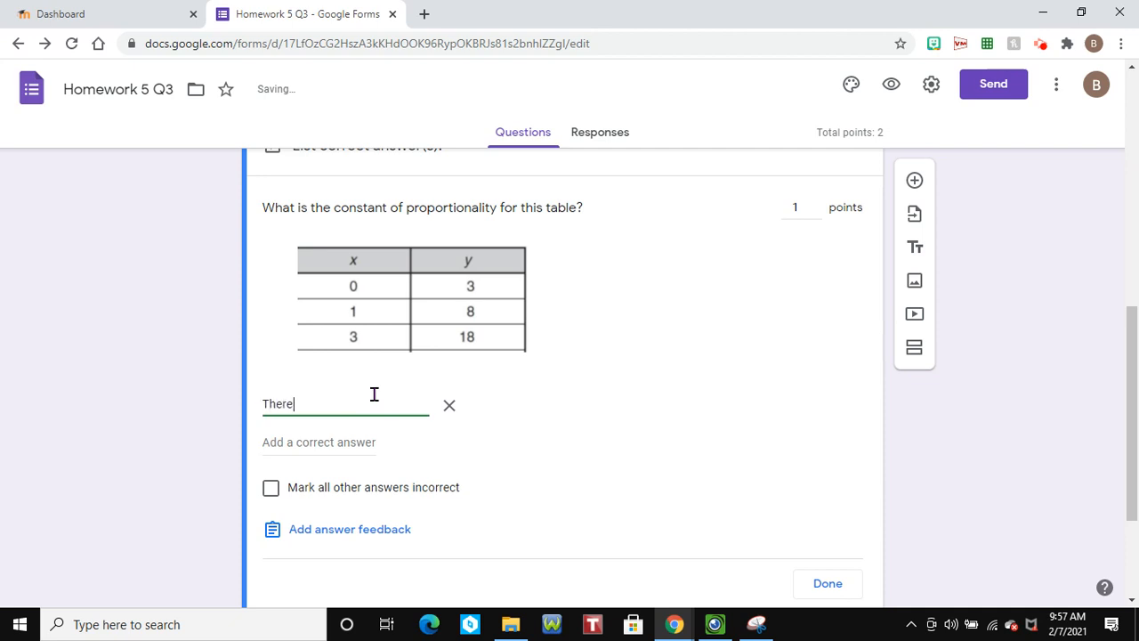
key("BackSpace")
type("e is no constnat")
key("Return")
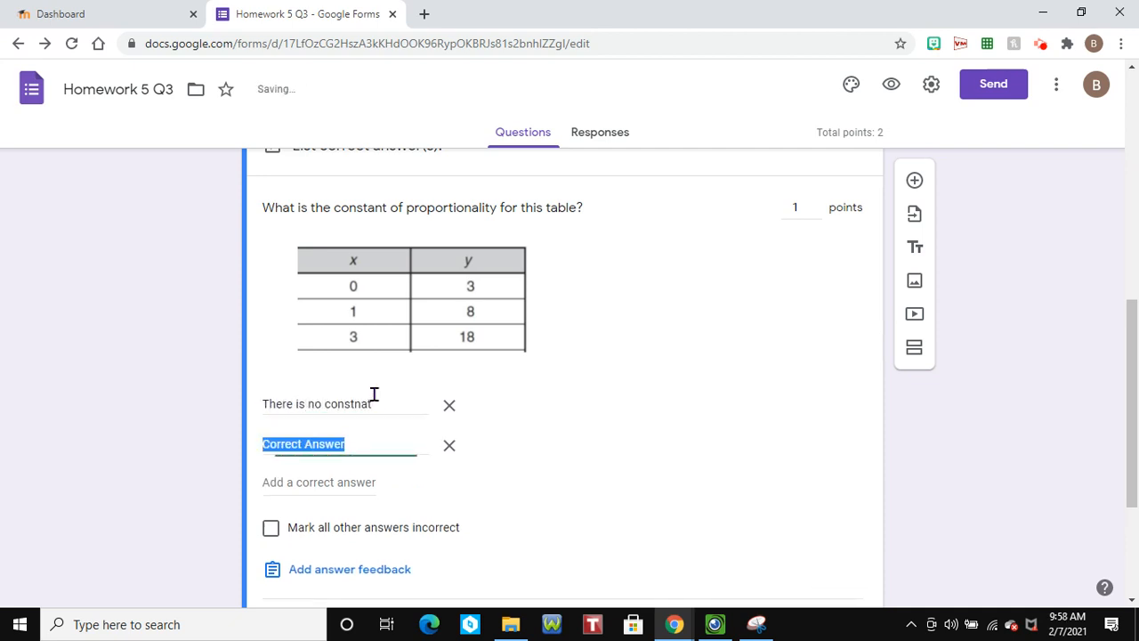
type("0")
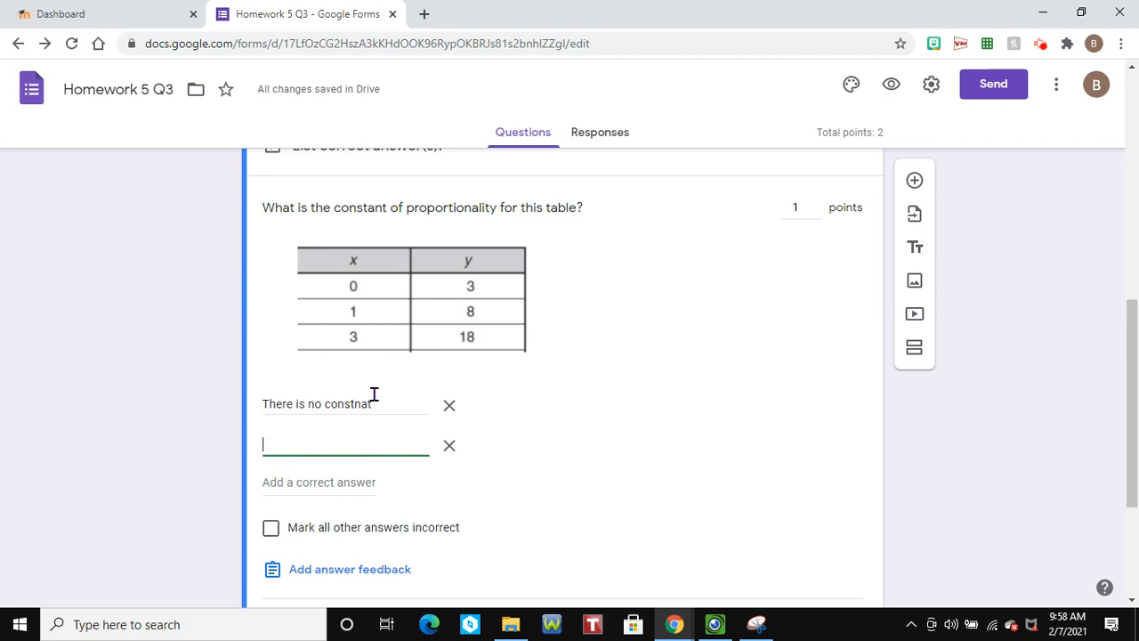
type("none")
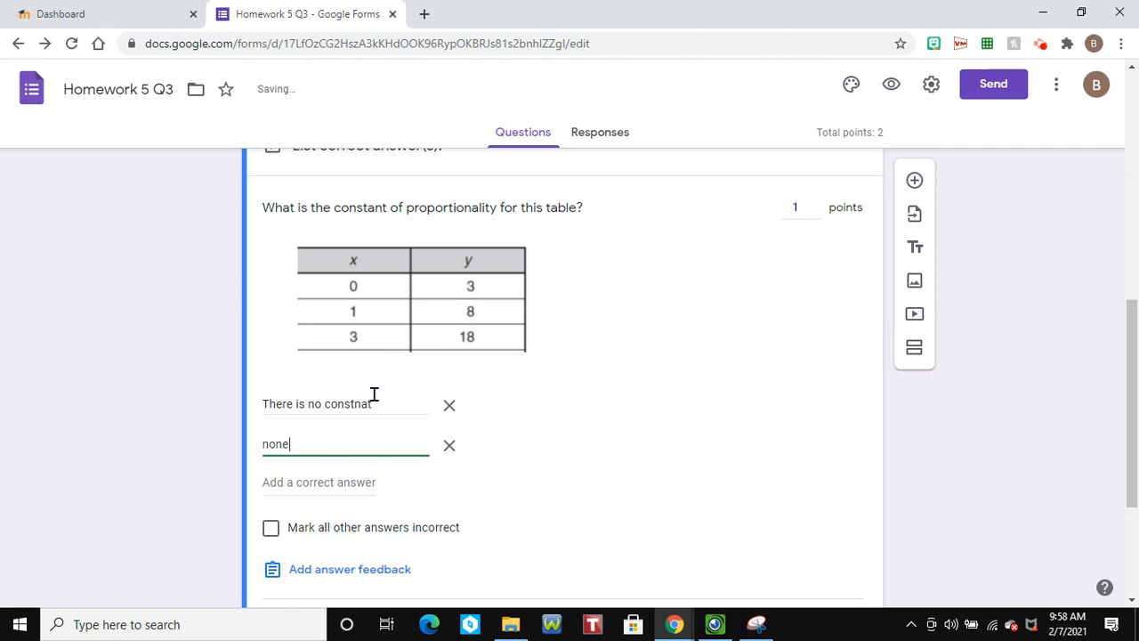
key("Return")
type("None")
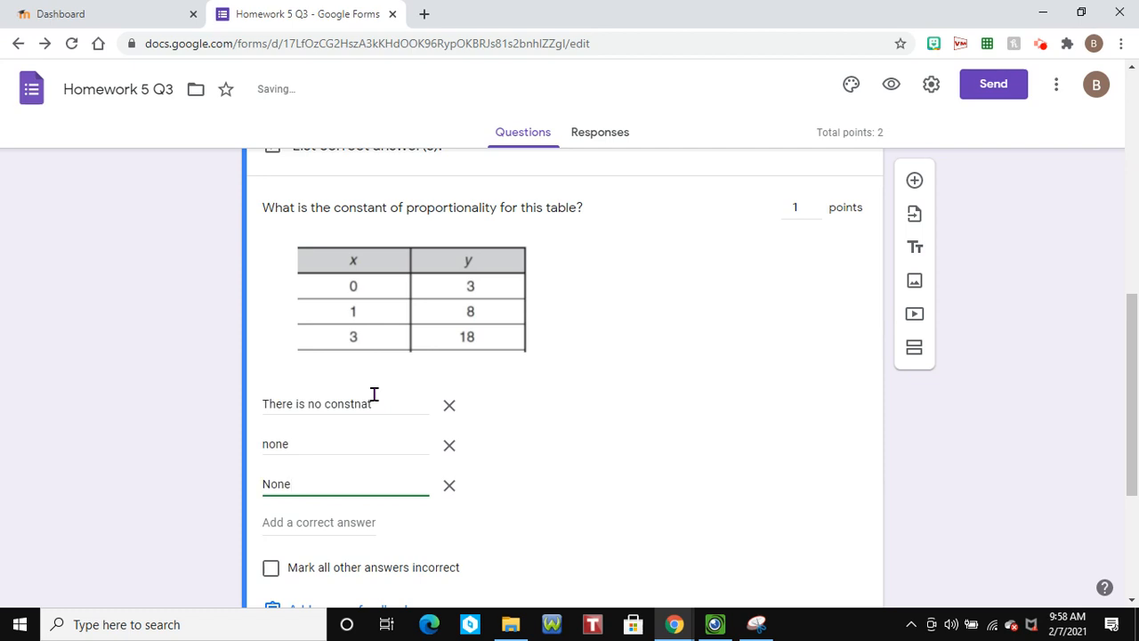
scroll(524, 373, "down", 2)
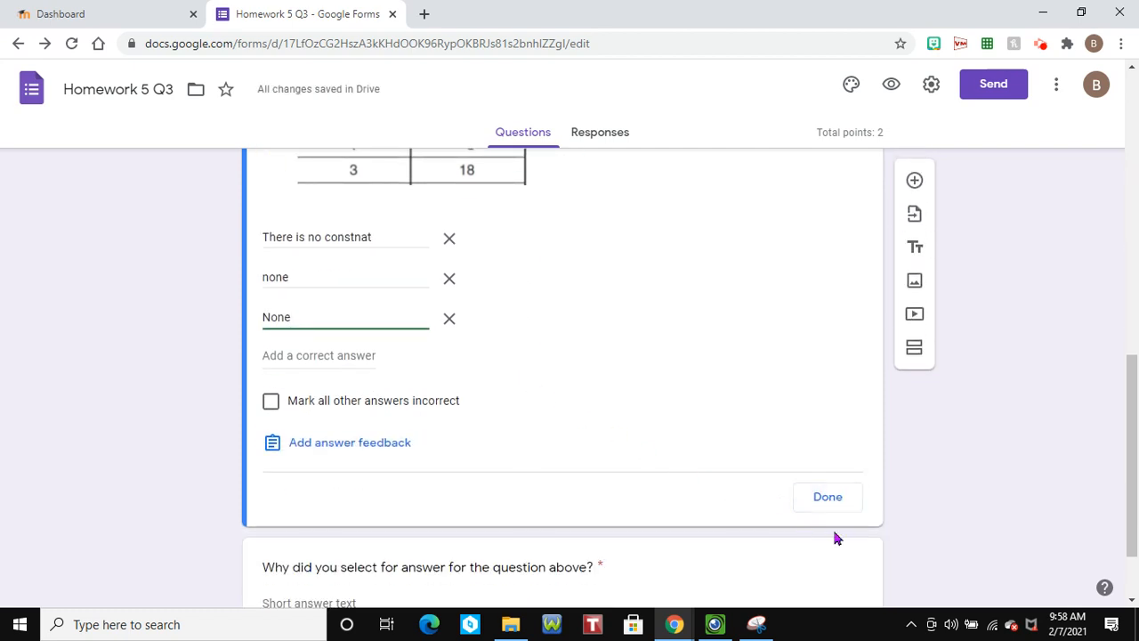
left_click(821, 507)
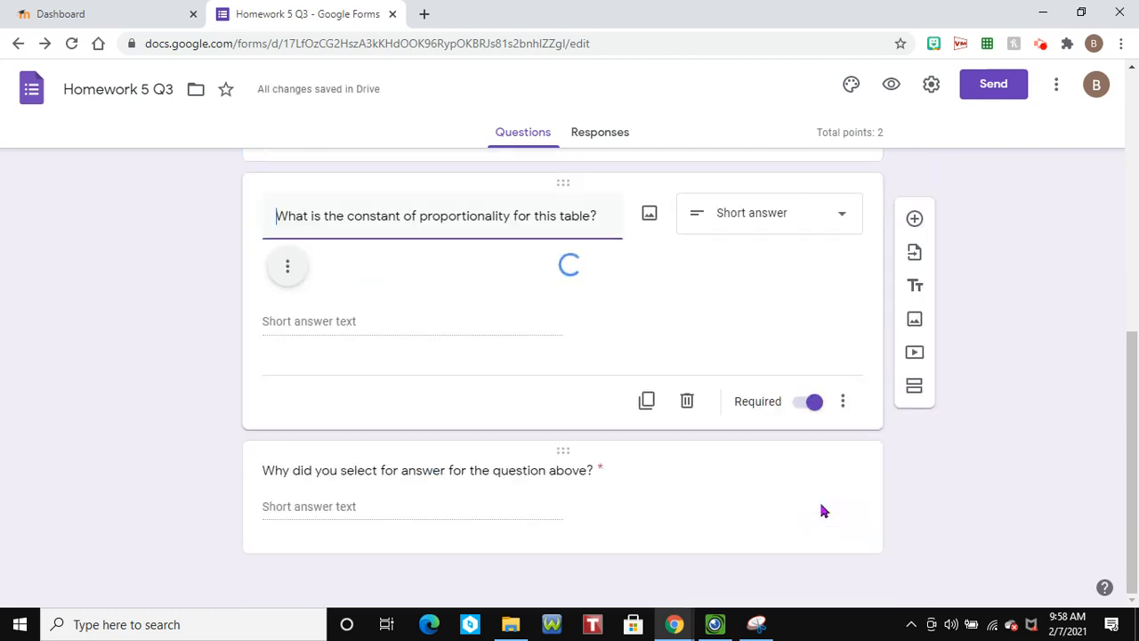
Make the third question worth 2 points and add "There is no constant of Proportionality" as a correct answer
scroll(797, 461, "down", 2)
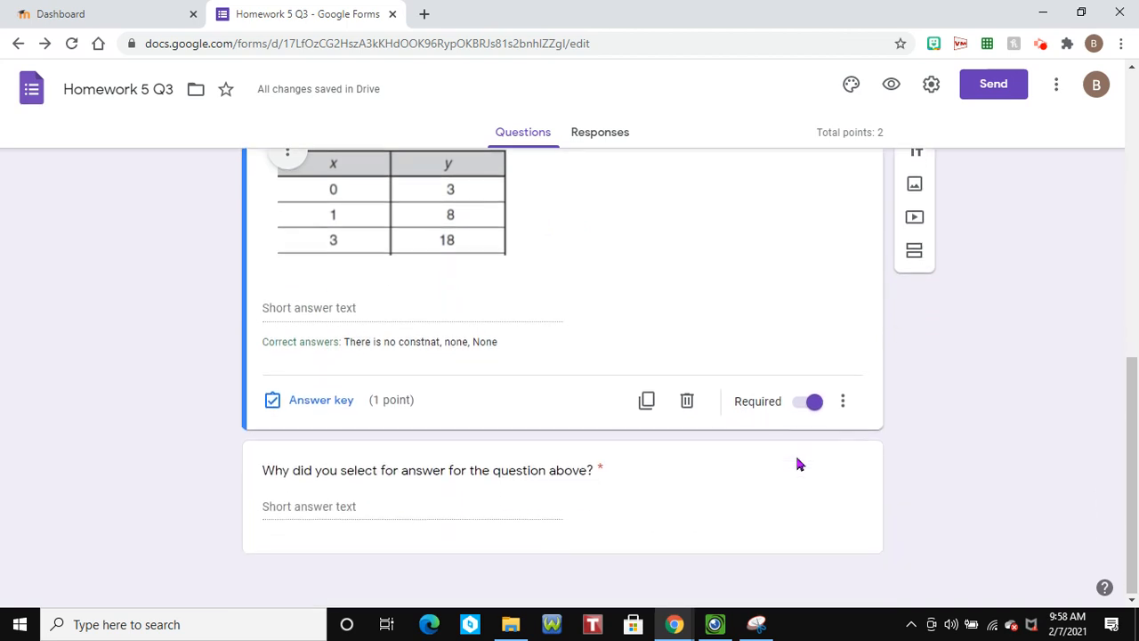
left_click(530, 479)
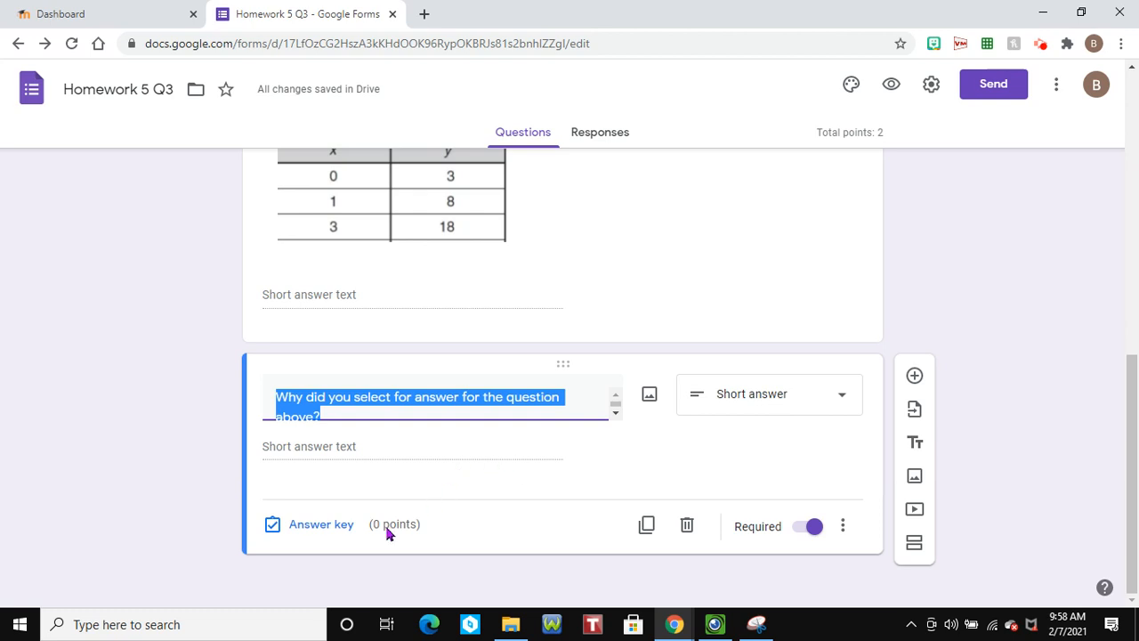
left_click(325, 534)
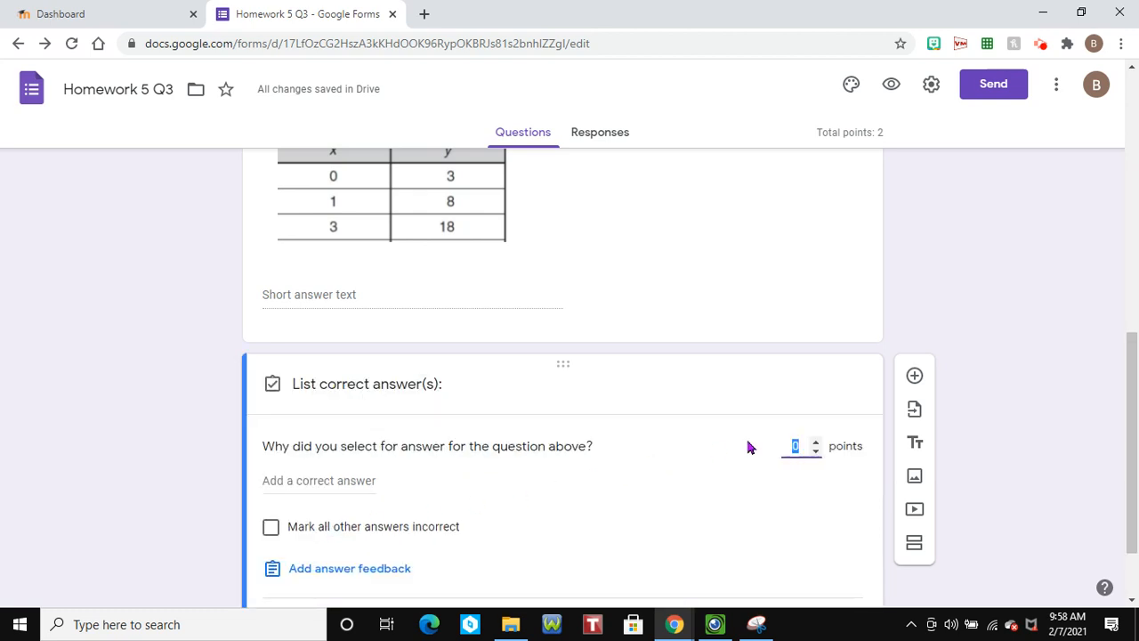
type("2")
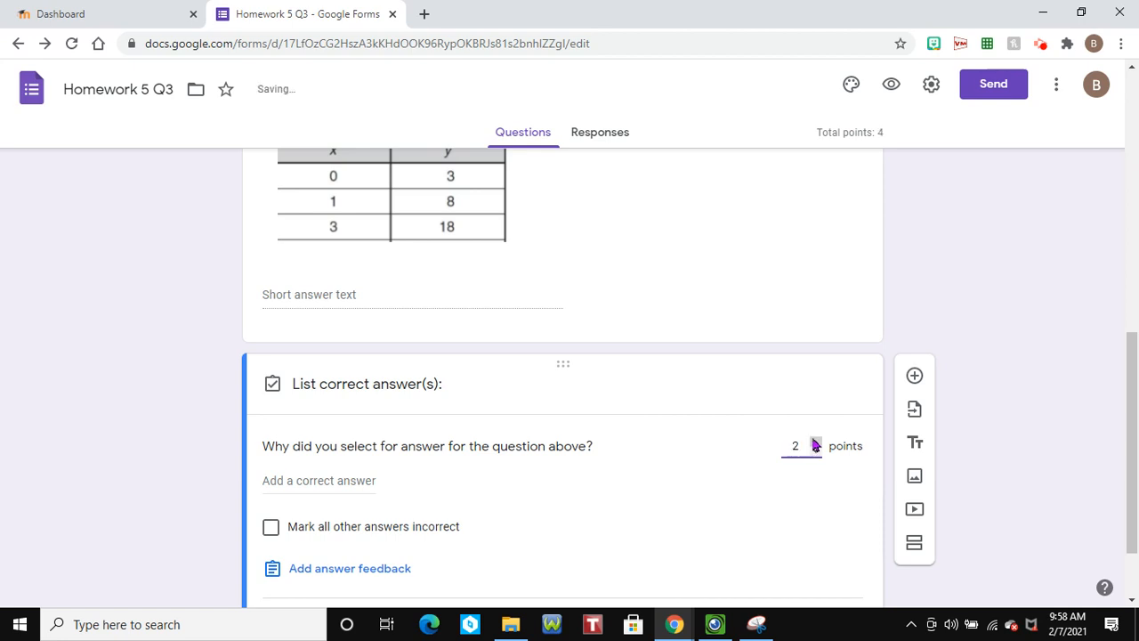
left_click(360, 481)
type("There ")
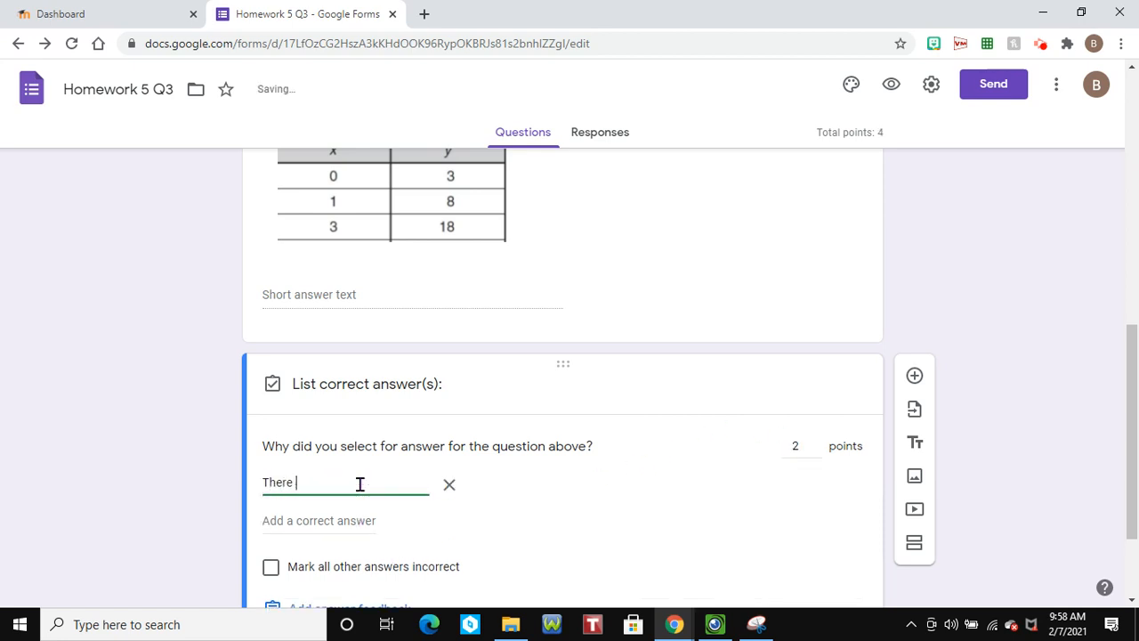
type("is no consta")
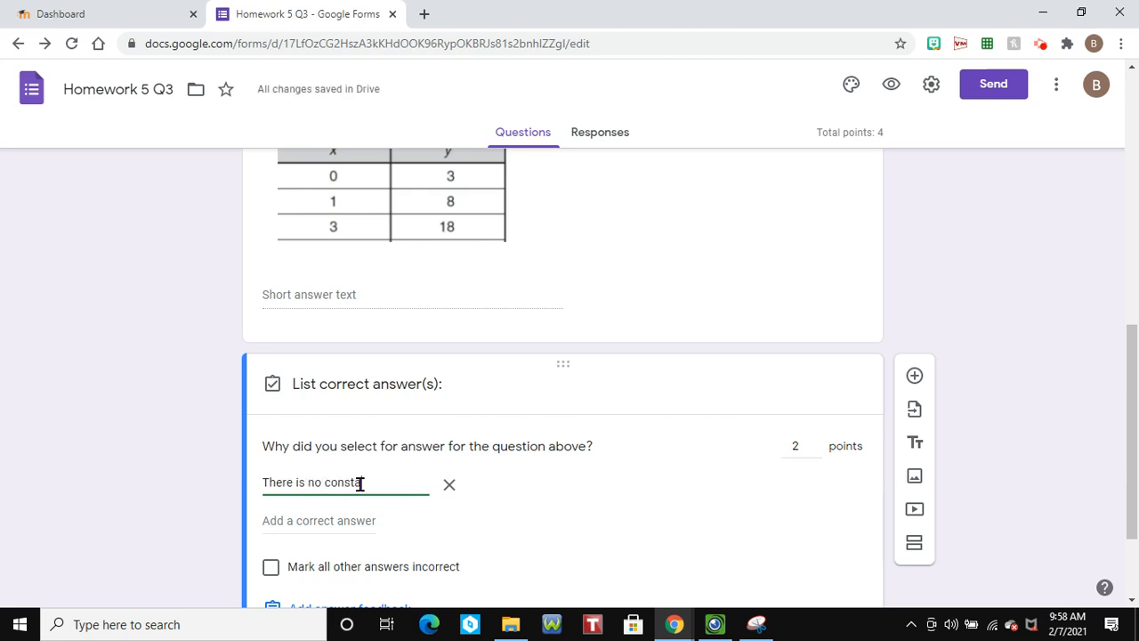
type("nt of Proportionality")
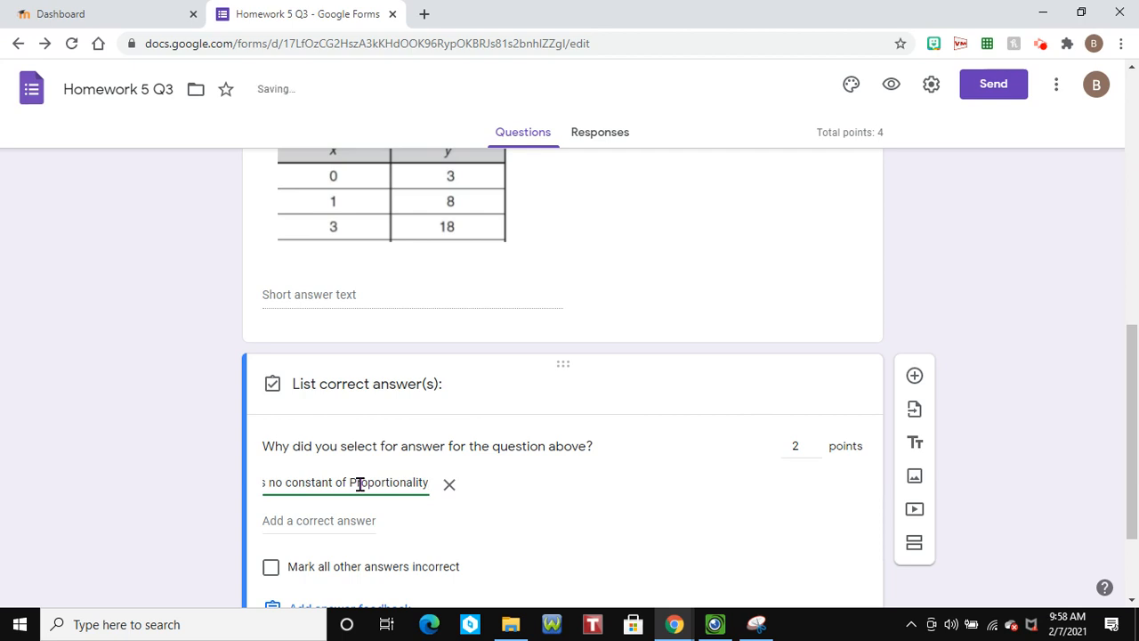
Add "There is no C.O.P" and "There is no COP" as further correct answers to the third question and finish its answer key
left_click(347, 521)
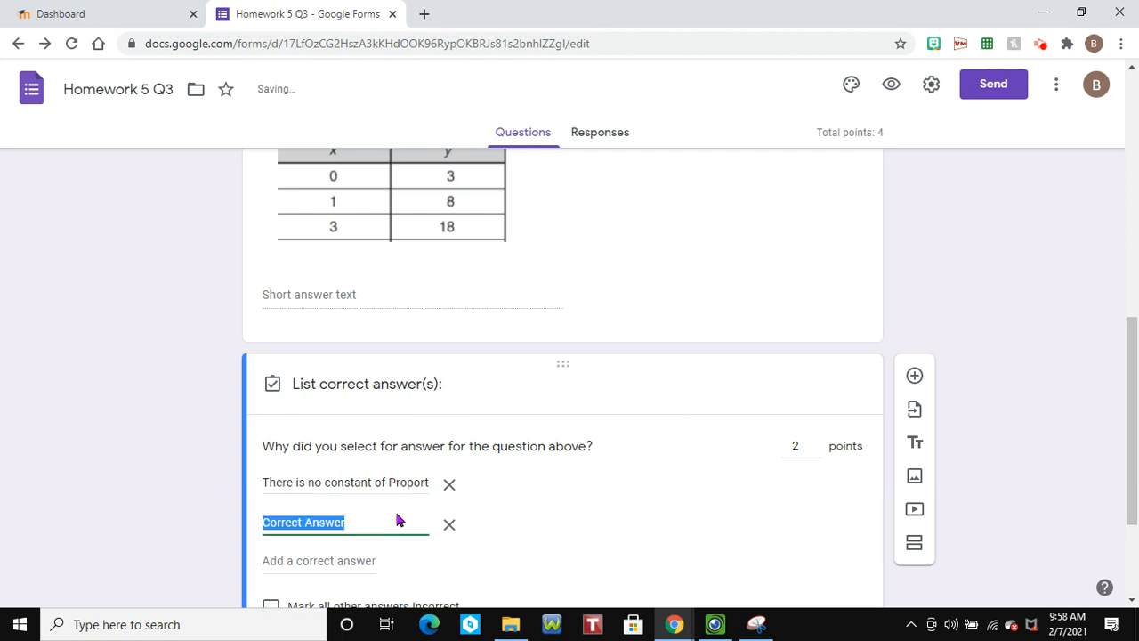
type("There is ")
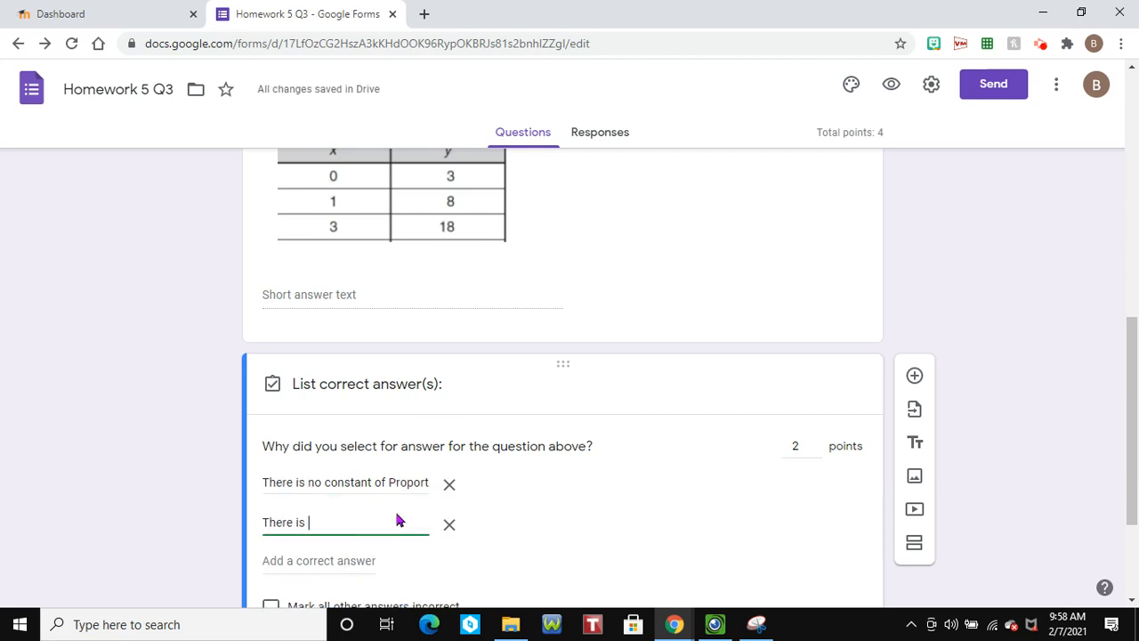
type("no C.O.")
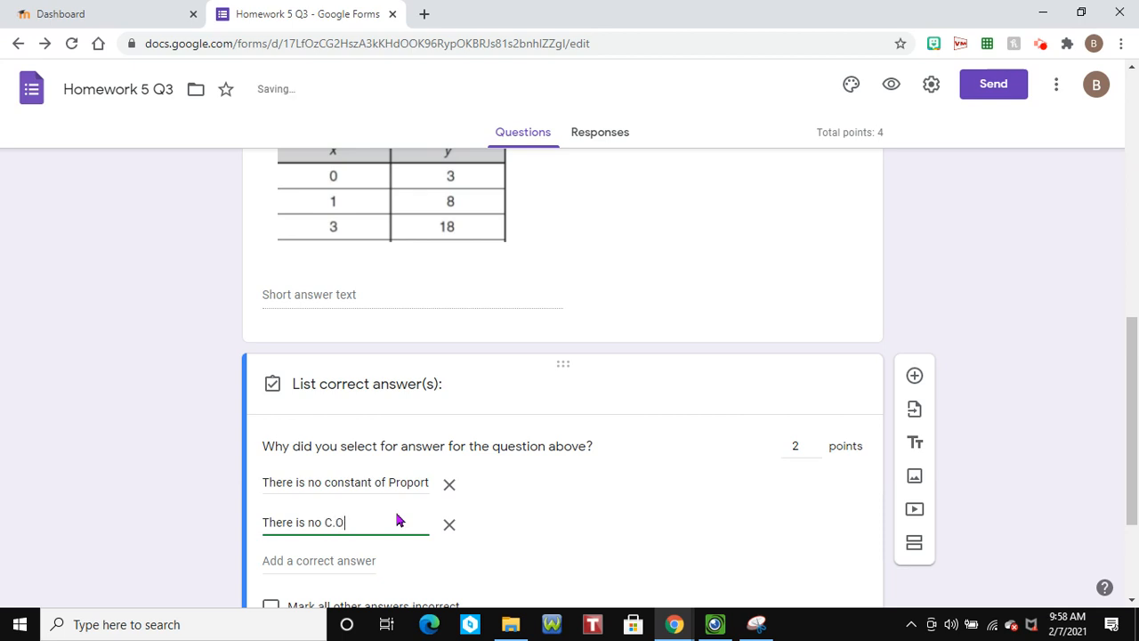
type("P")
key("Return")
type("There")
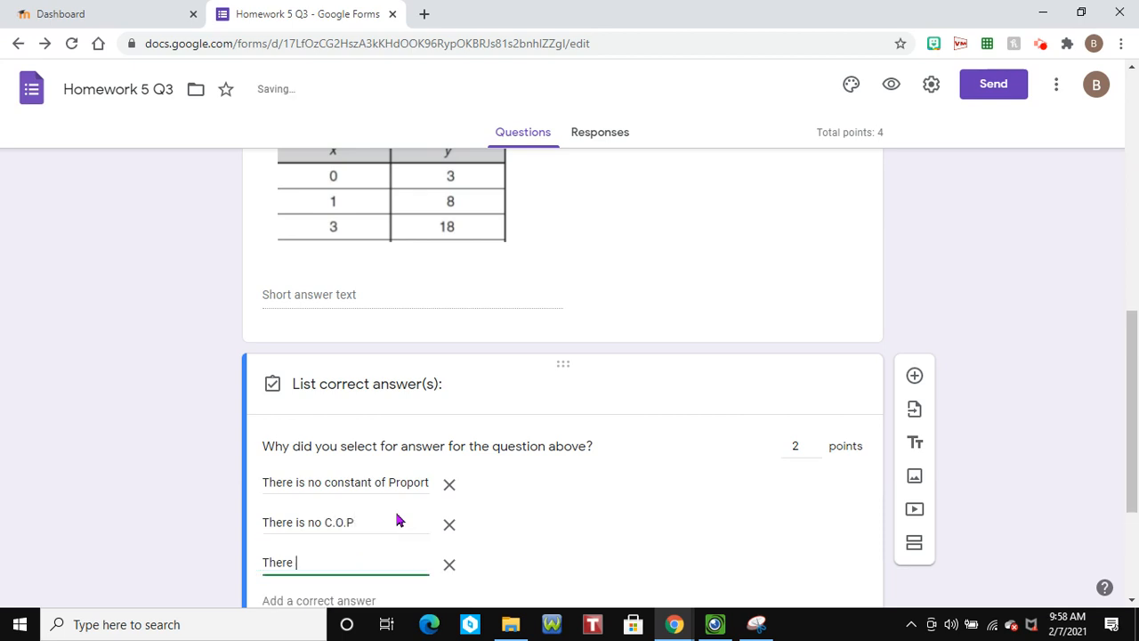
type(" is no CO")
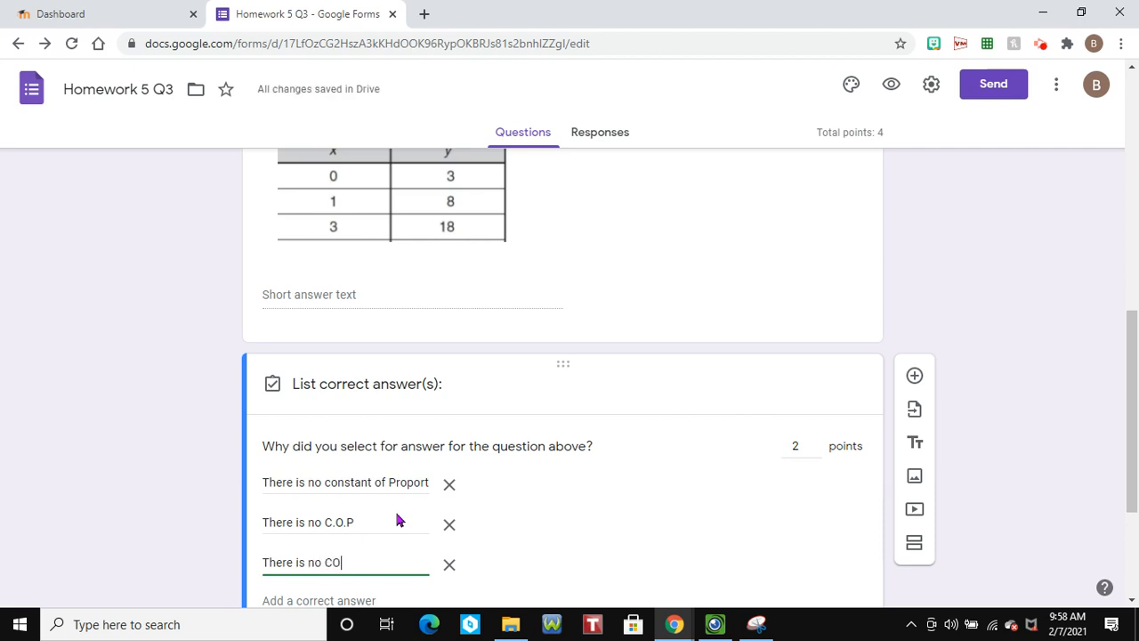
type("P")
scroll(537, 450, "down", 3)
left_click(813, 527)
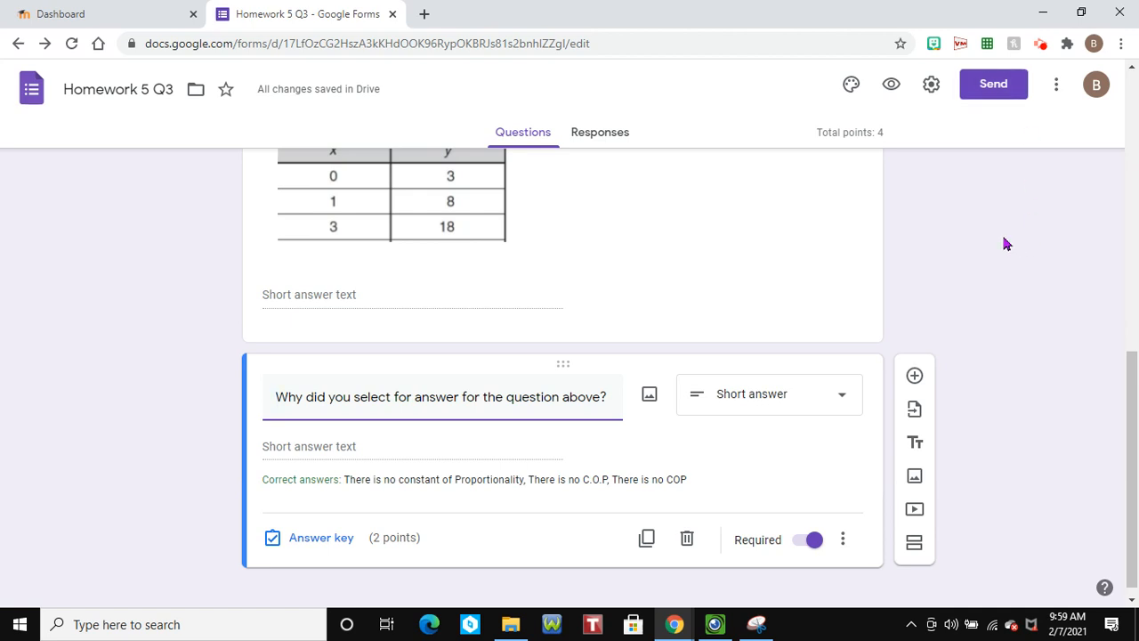
Move the Homework 5 Q3 form into the Remote Learning 20-21 folder in My Drive and accept the change in access
scroll(1004, 234, "up", 10)
scroll(1008, 245, "up", 1)
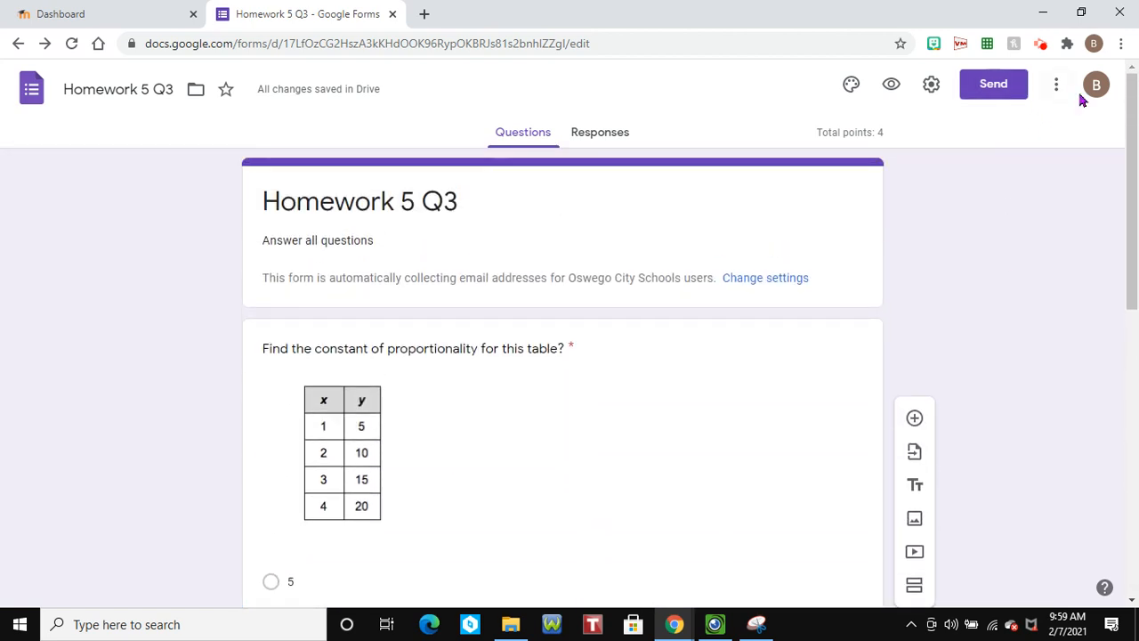
left_click(198, 94)
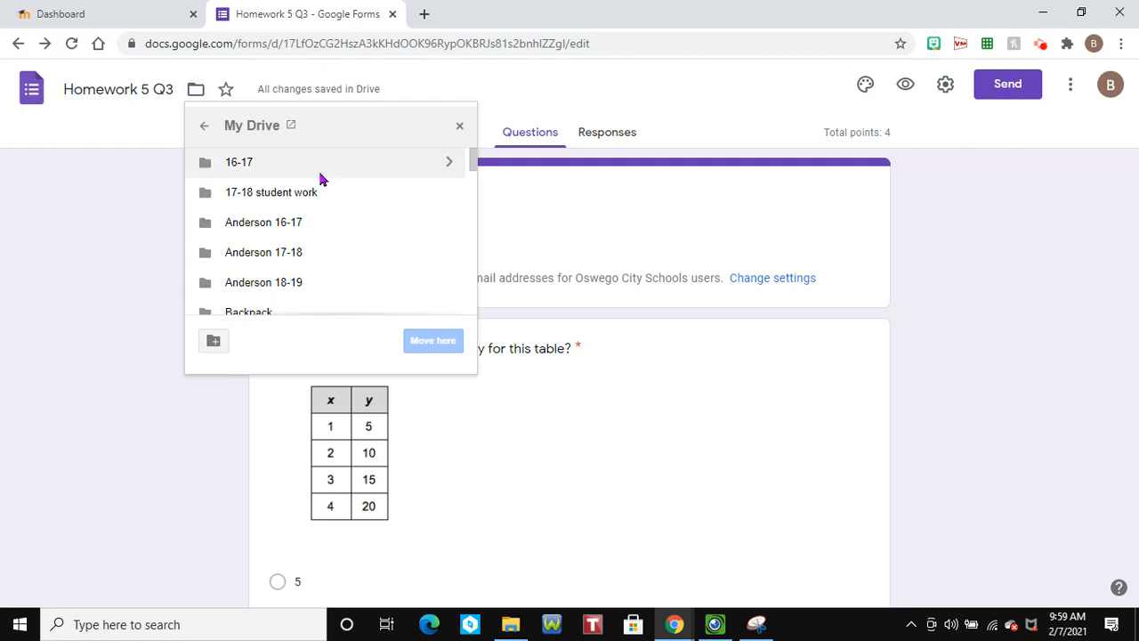
scroll(321, 177, "down", 5)
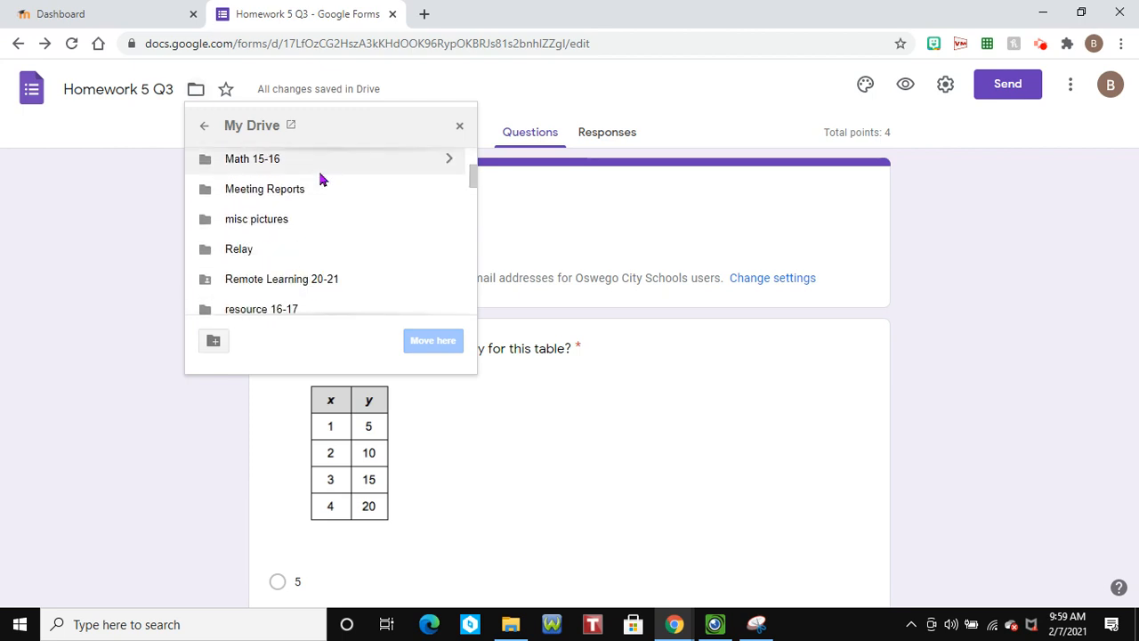
left_click(312, 283)
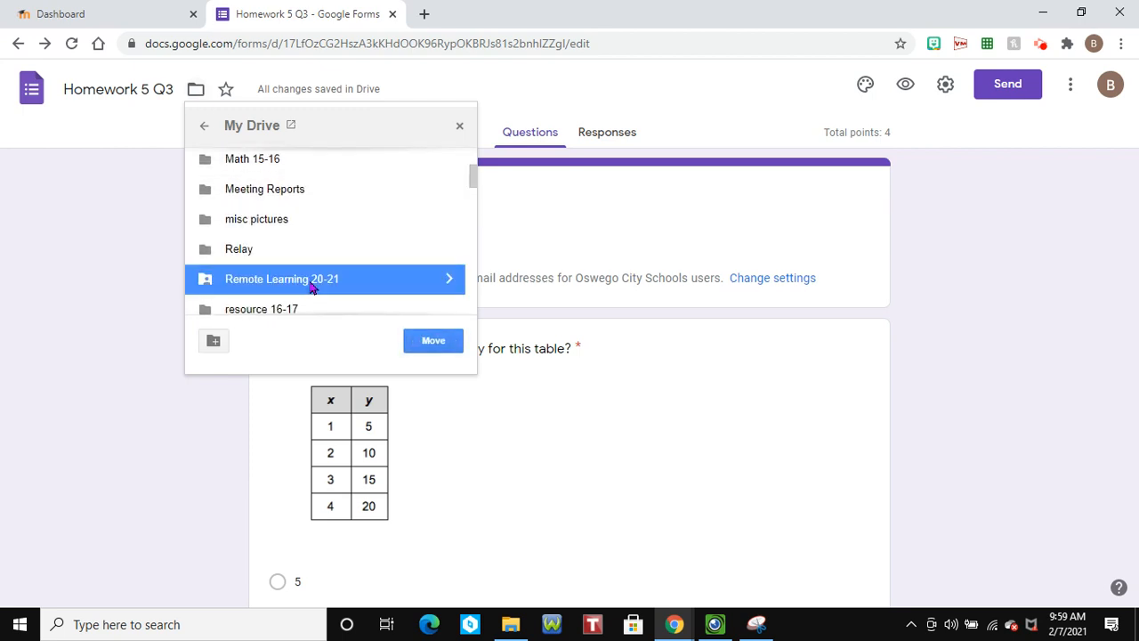
left_click(448, 279)
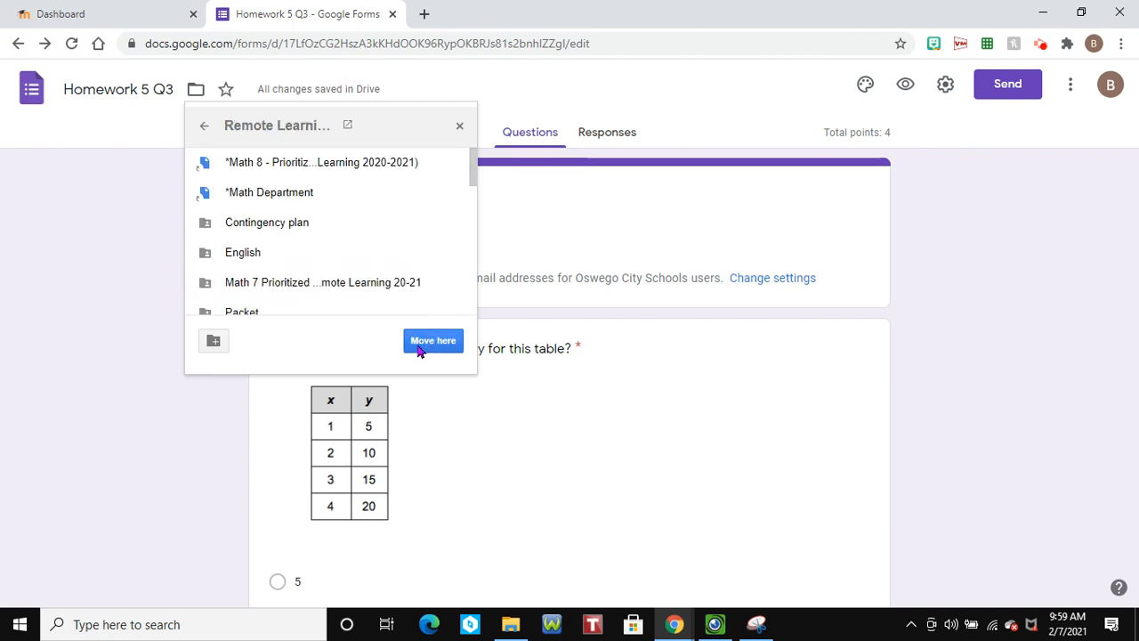
left_click(432, 342)
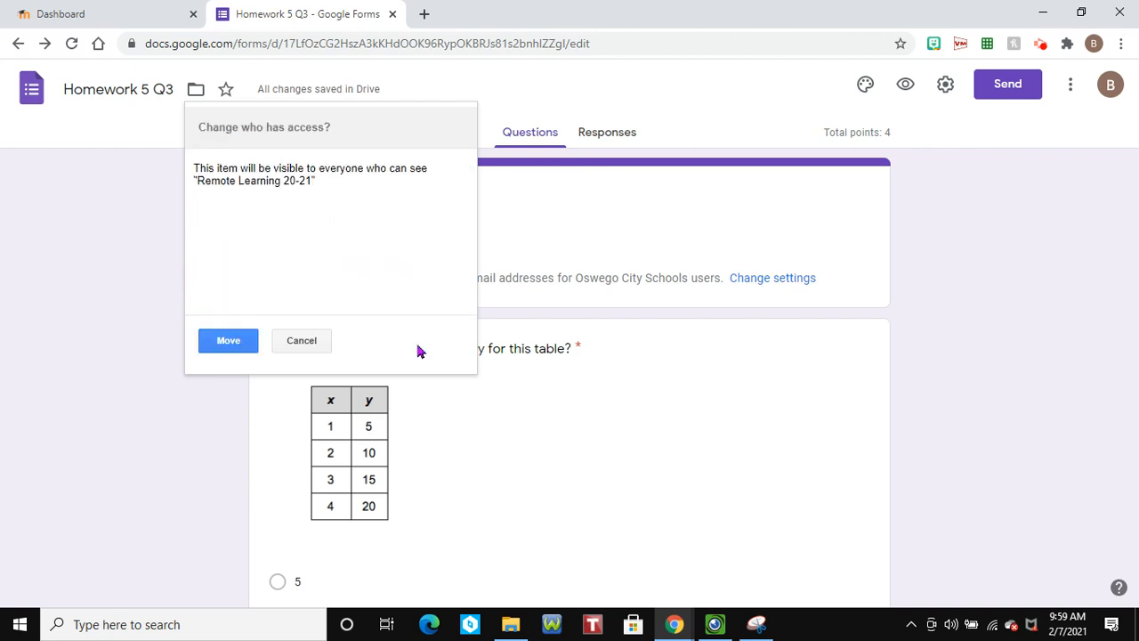
left_click(225, 344)
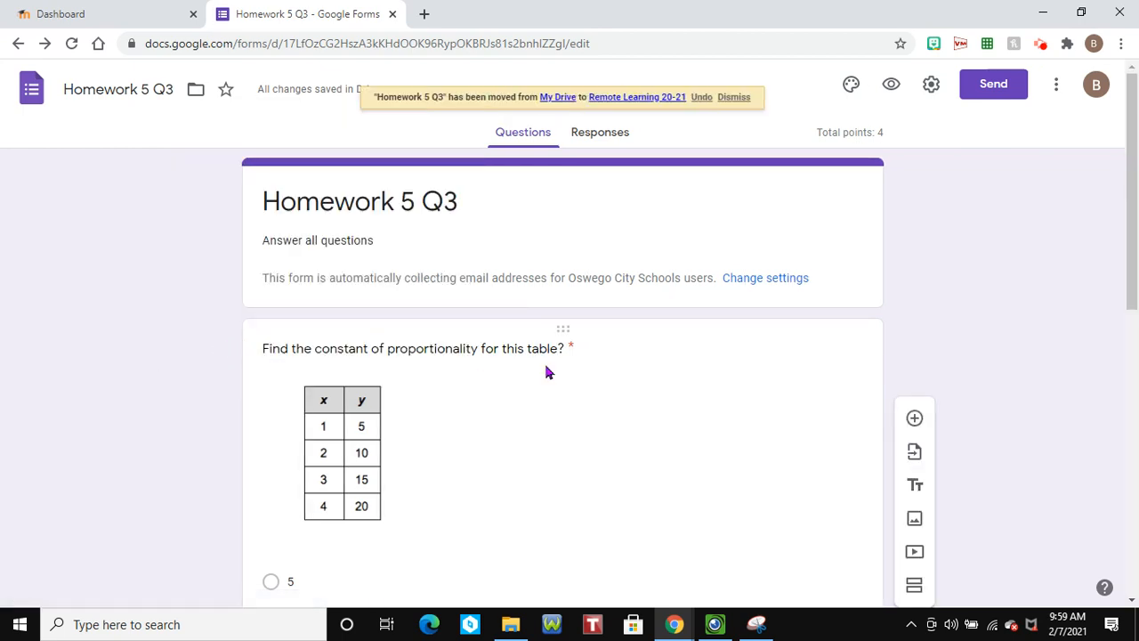
left_click(1042, 51)
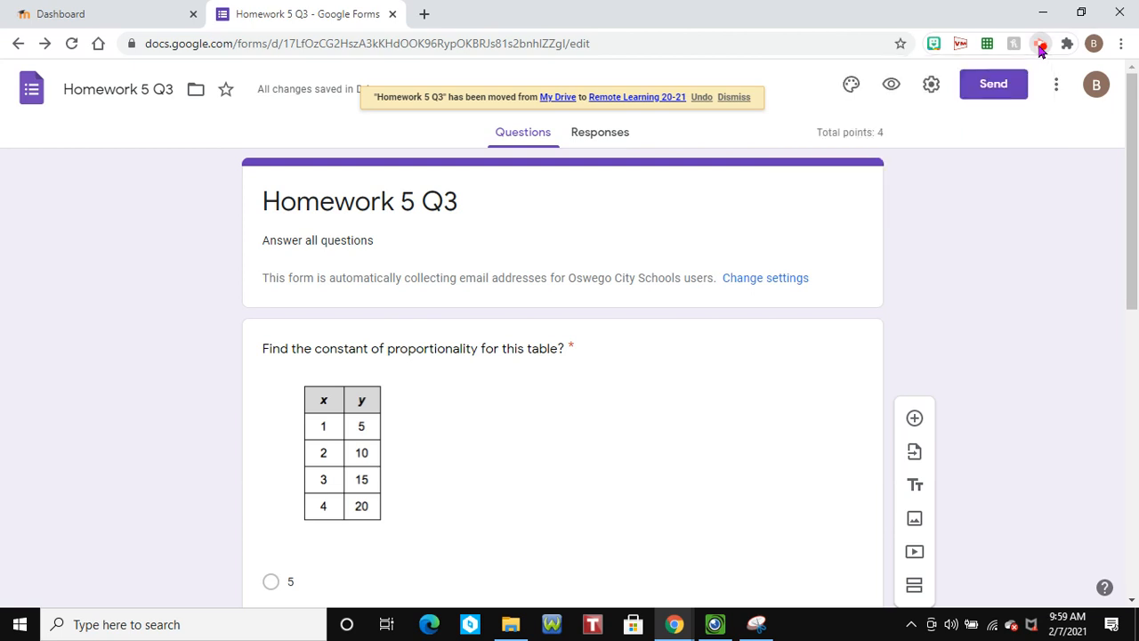
left_click(1041, 49)
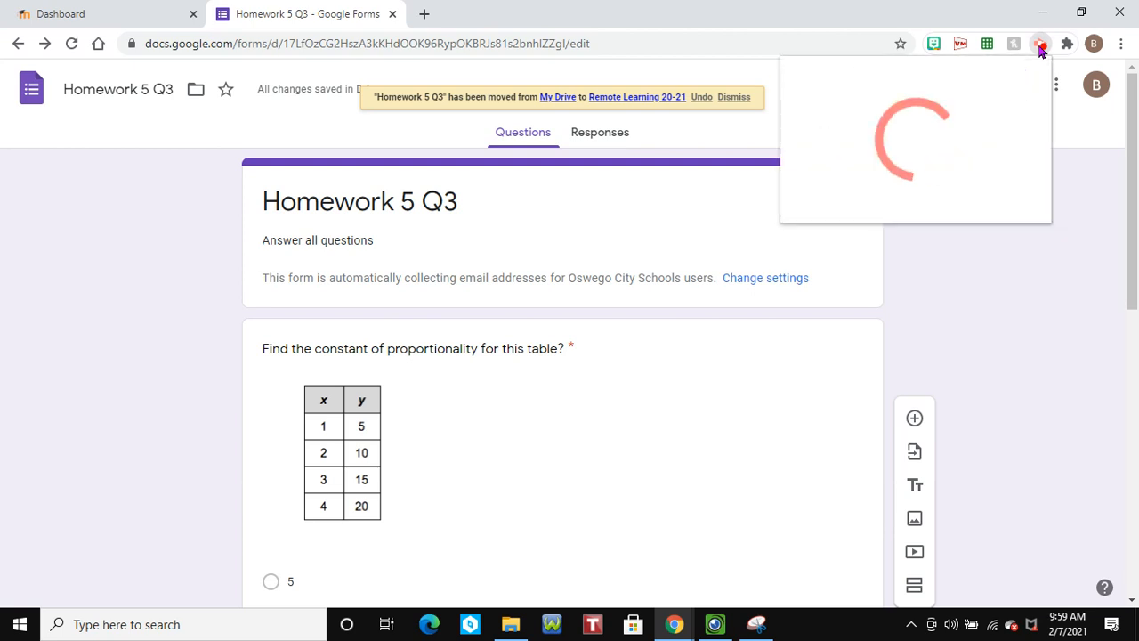